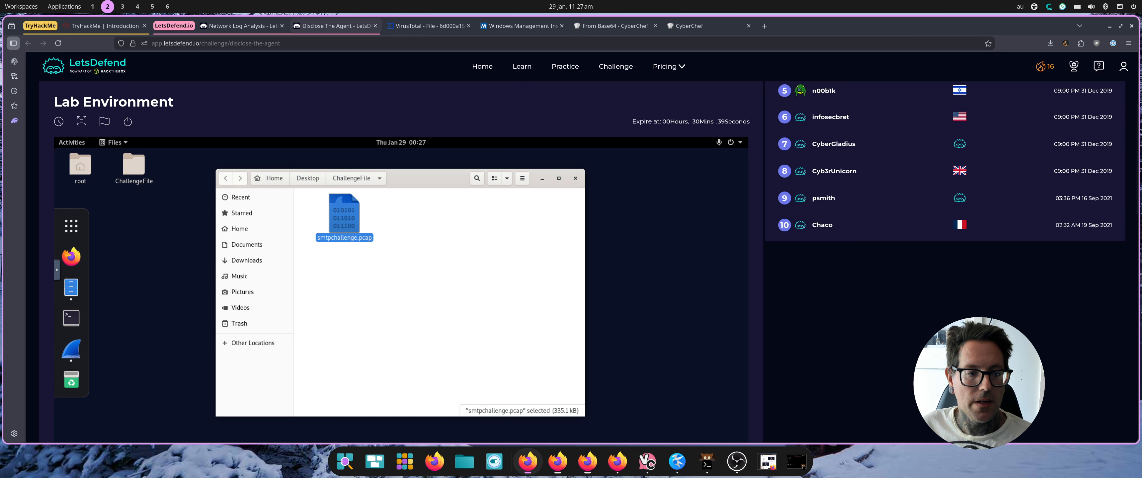
pyautogui.press('F2')
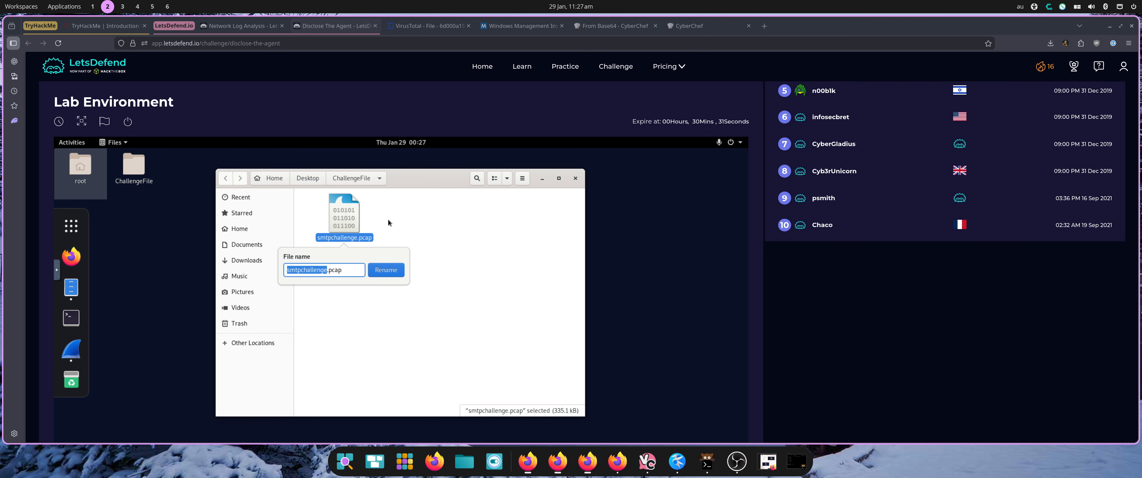
pyautogui.click(396, 208)
pyautogui.click(395, 212)
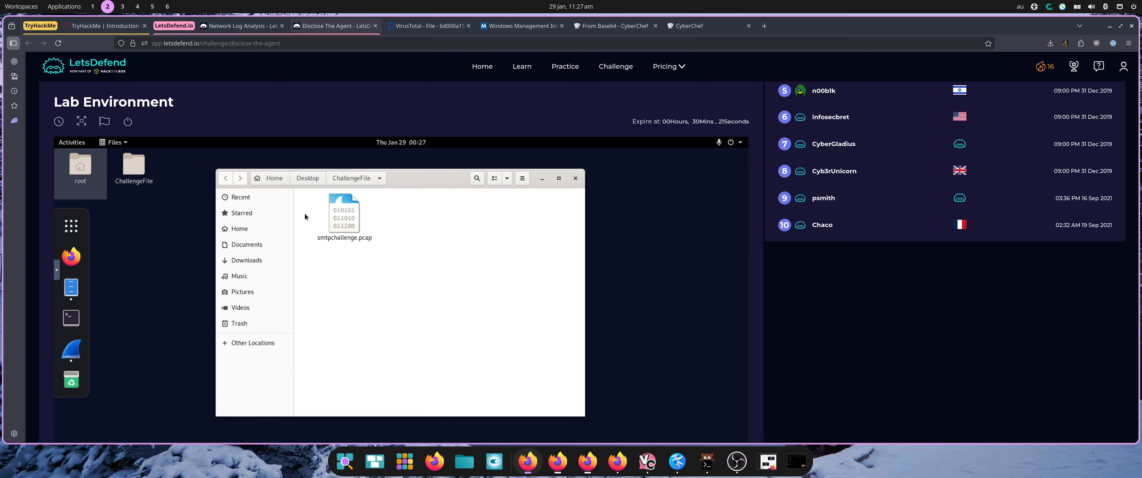
# Open the smtpchallenge.pcap capture file from the ChallengeFile folder.
pyautogui.moveTo(344, 214); pyautogui.dragTo(305, 183)
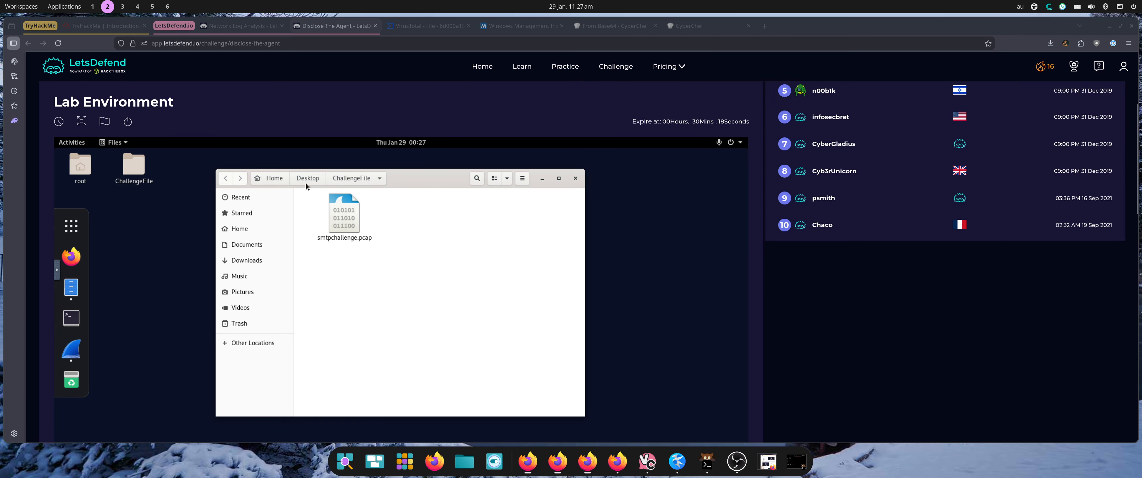
pyautogui.doubleClick(350, 216)
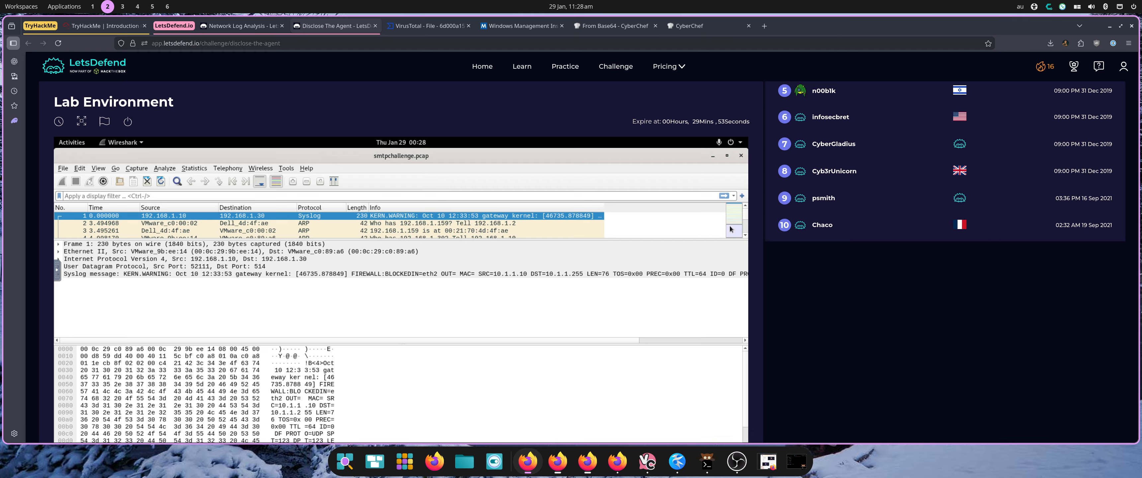
# Apply a display filter of smtp to the packet list.
pyautogui.scroll(-10, 731, 229)
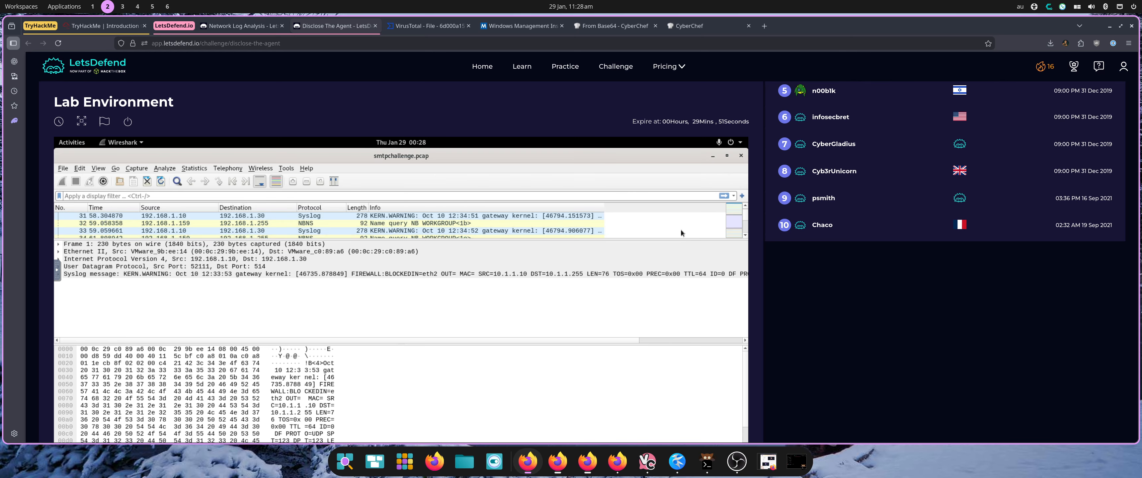
pyautogui.scroll(-2, 681, 231)
pyautogui.click(316, 196)
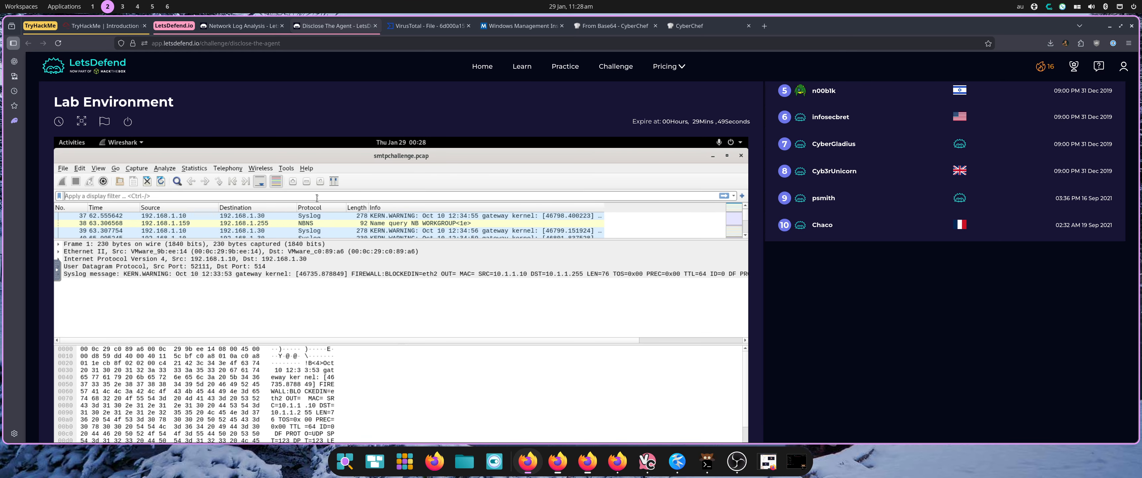
pyautogui.write('smtp')
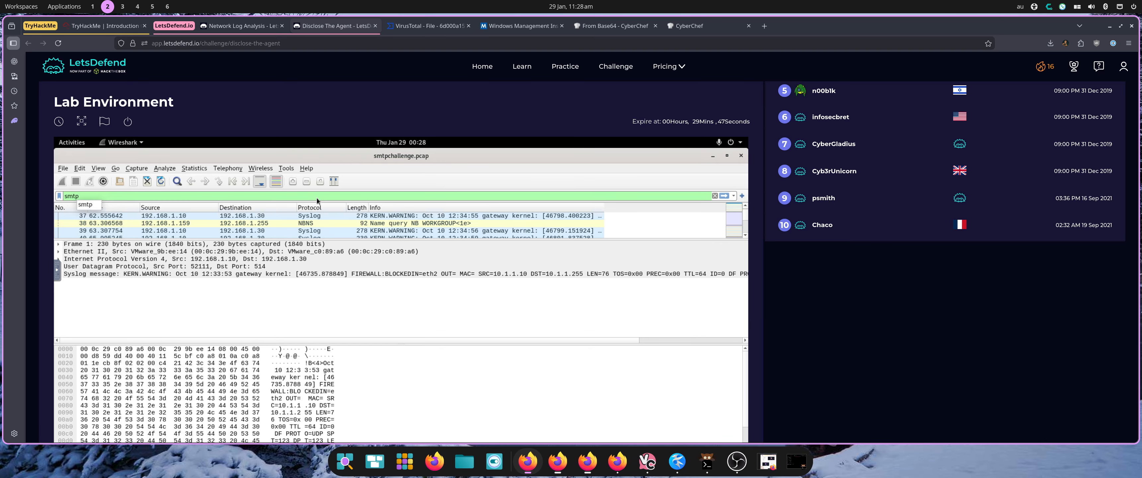
pyautogui.press('Return')
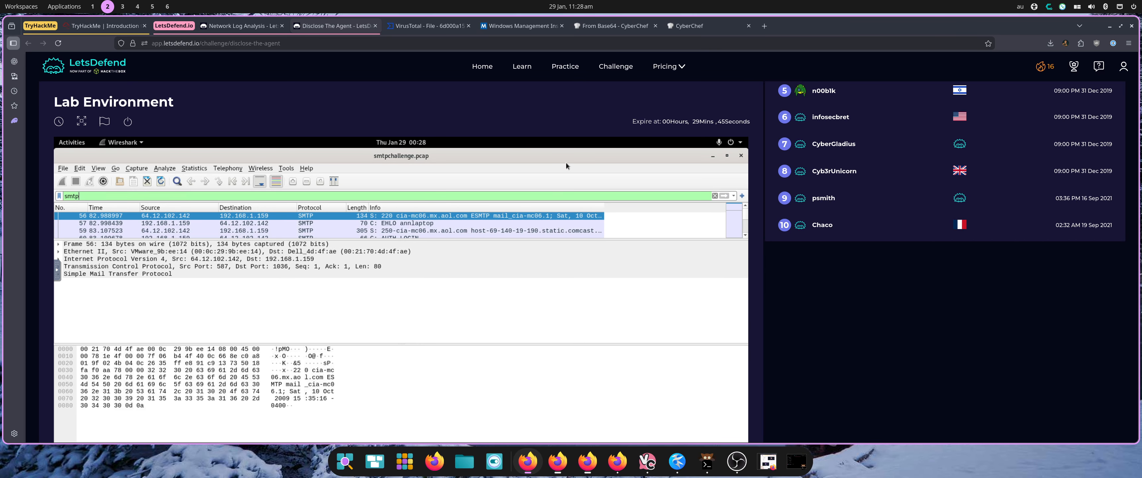
# Enlarge the packet list and examine the first SMTP session's login, credential and sender packets.
pyautogui.scroll(-3, 566, 167)
pyautogui.scroll(2, 456, 175)
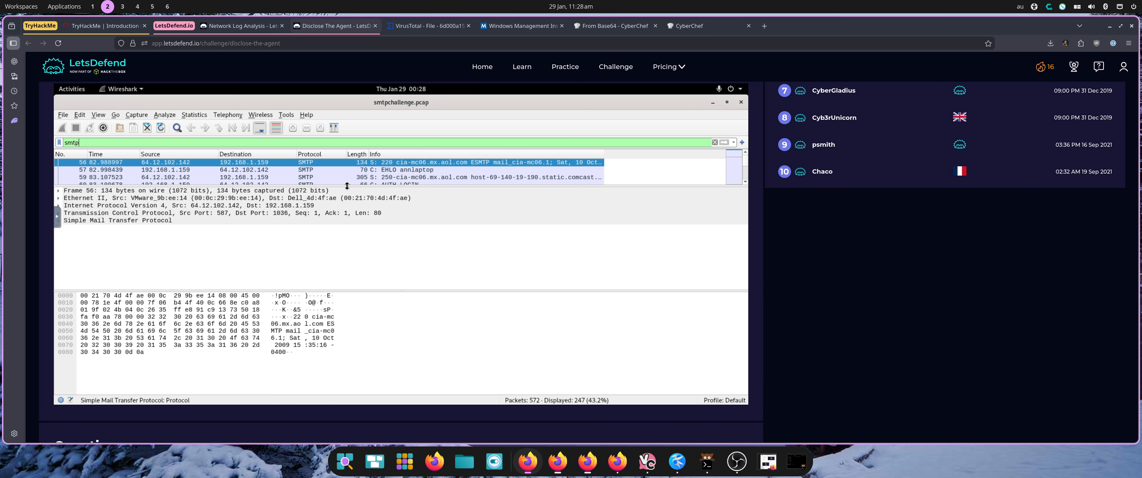
pyautogui.moveTo(348, 185); pyautogui.dragTo(354, 243)
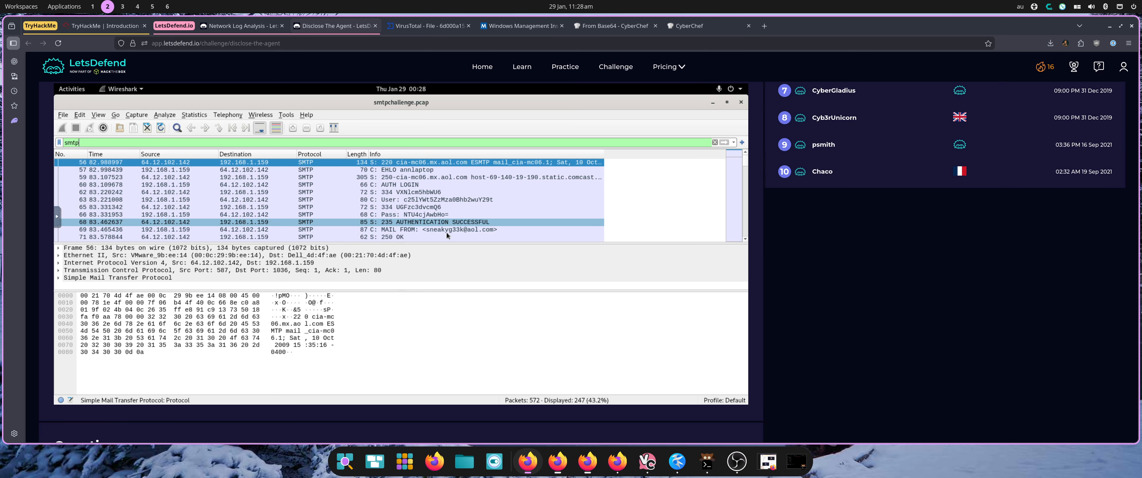
pyautogui.click(423, 200)
pyautogui.click(412, 185)
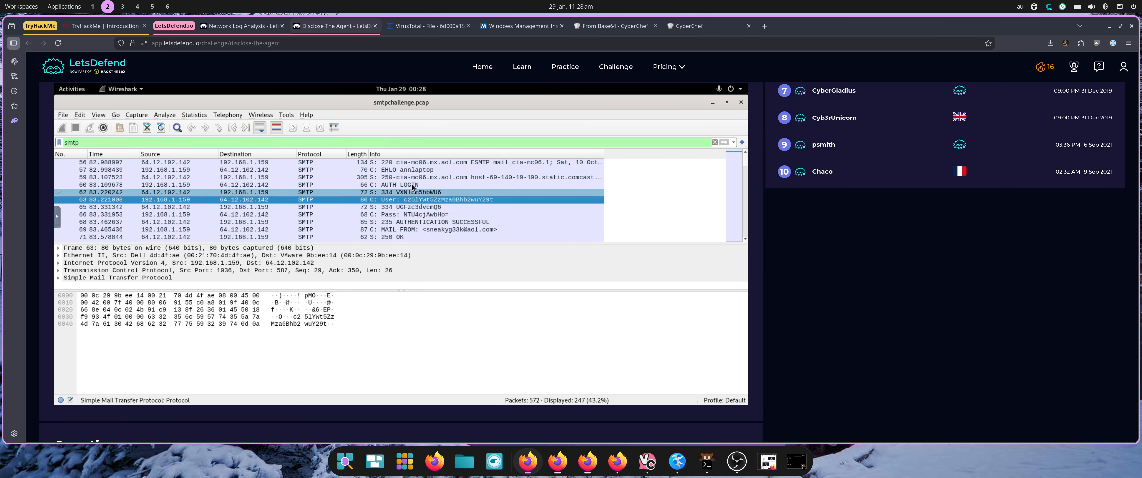
pyautogui.click(418, 192)
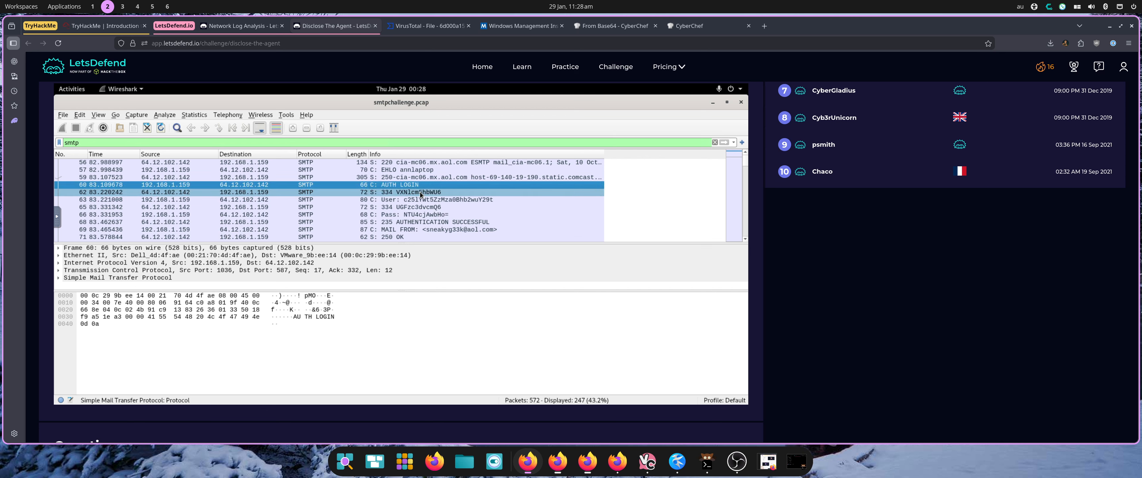
pyautogui.click(417, 201)
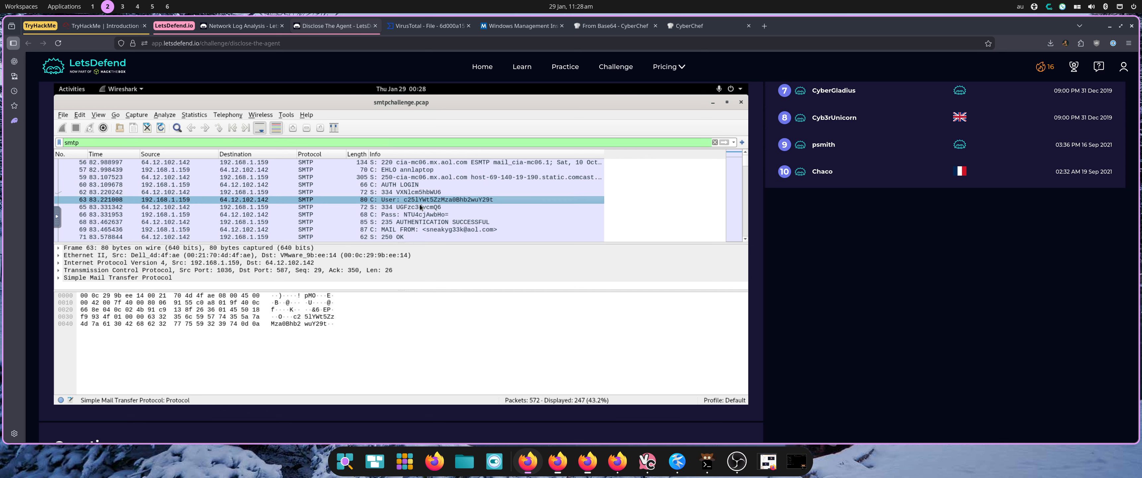
pyautogui.click(420, 207)
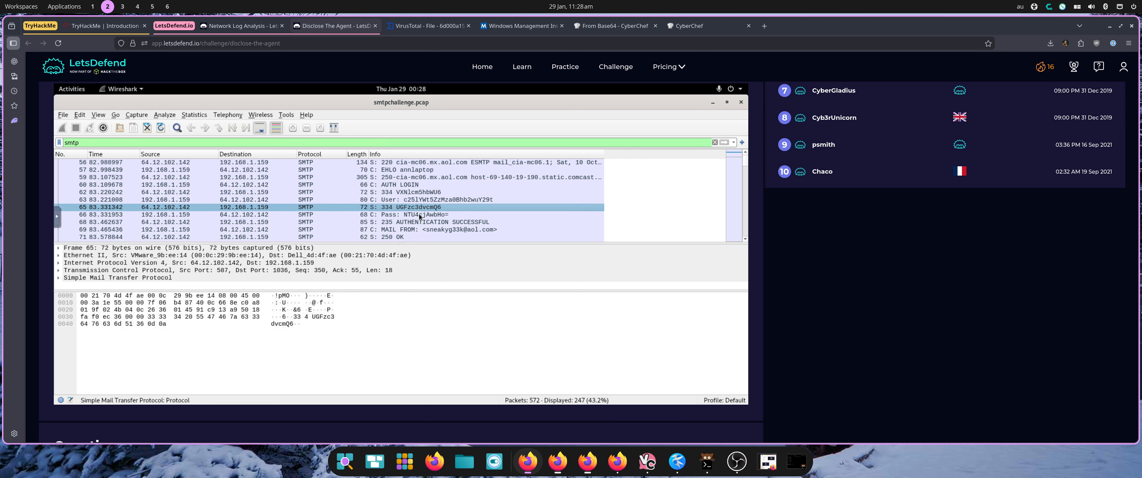
pyautogui.click(420, 214)
pyautogui.click(421, 223)
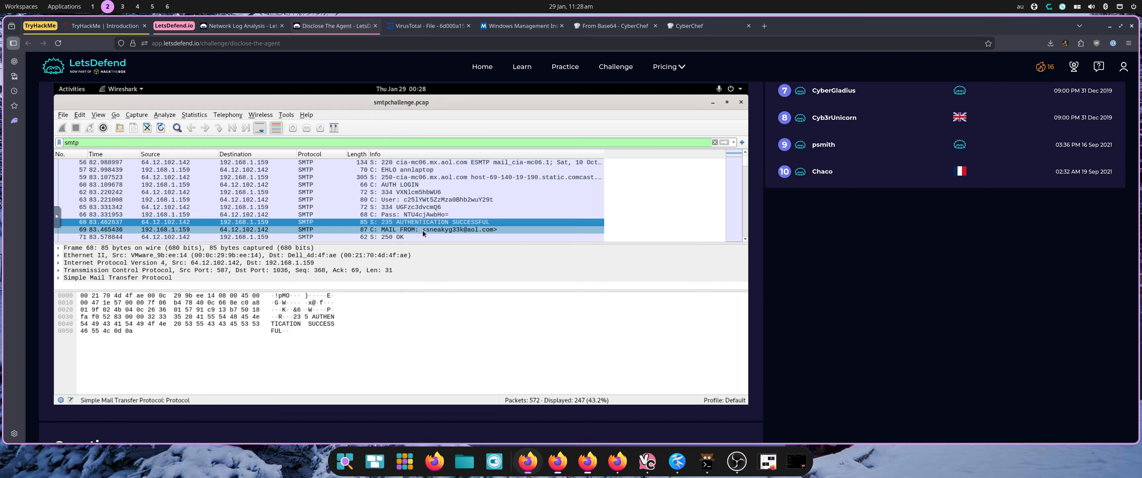
pyautogui.click(423, 230)
pyautogui.click(324, 324)
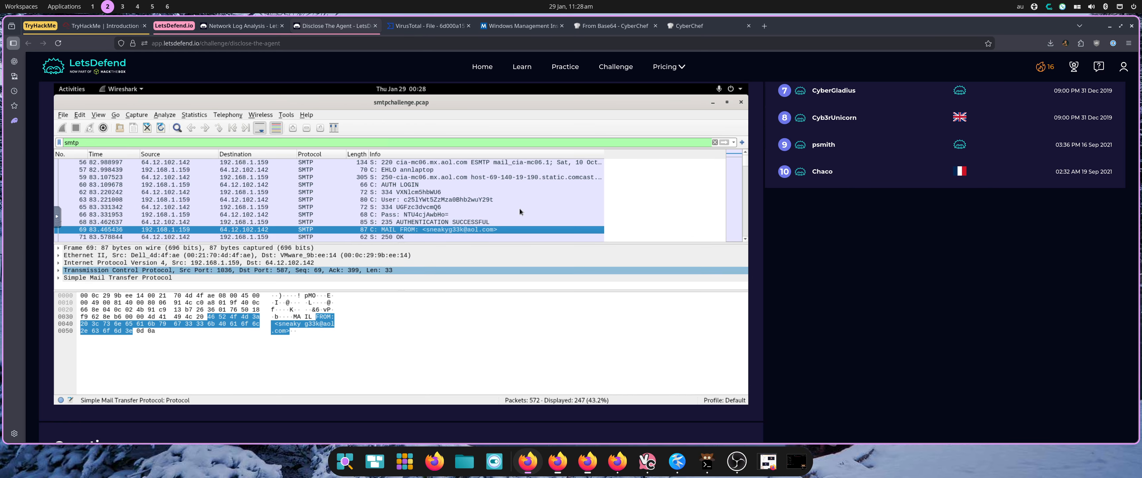
# Examine the first session's recipient and message packets and scroll on to the second SMTP session.
pyautogui.scroll(-1, 517, 208)
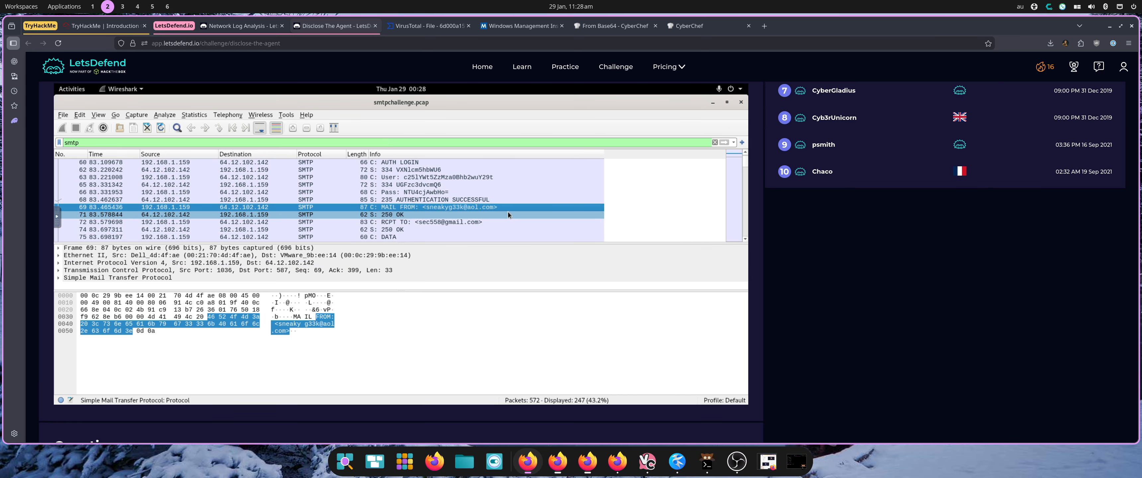
pyautogui.click(461, 222)
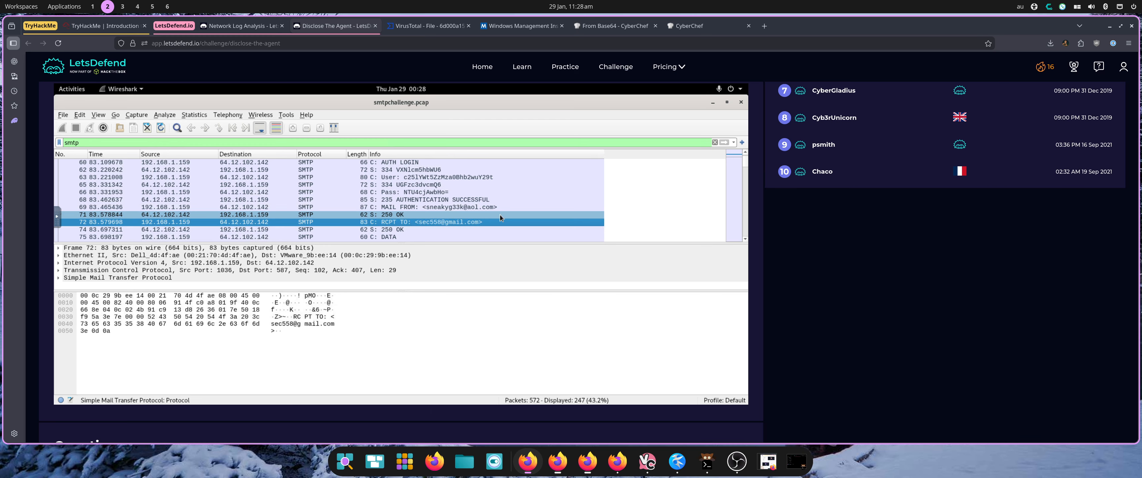
pyautogui.scroll(-2, 500, 215)
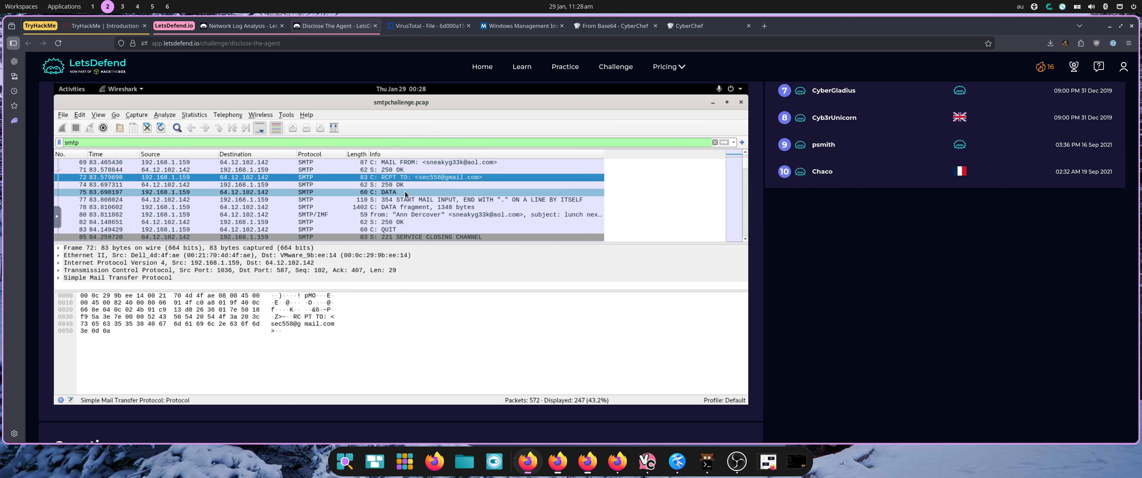
pyautogui.click(465, 215)
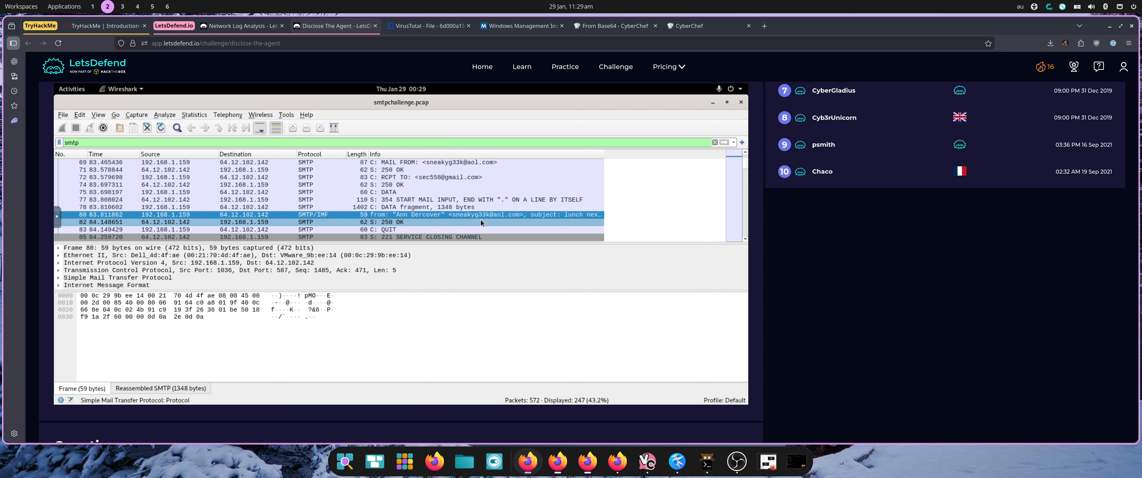
pyautogui.scroll(-1, 481, 220)
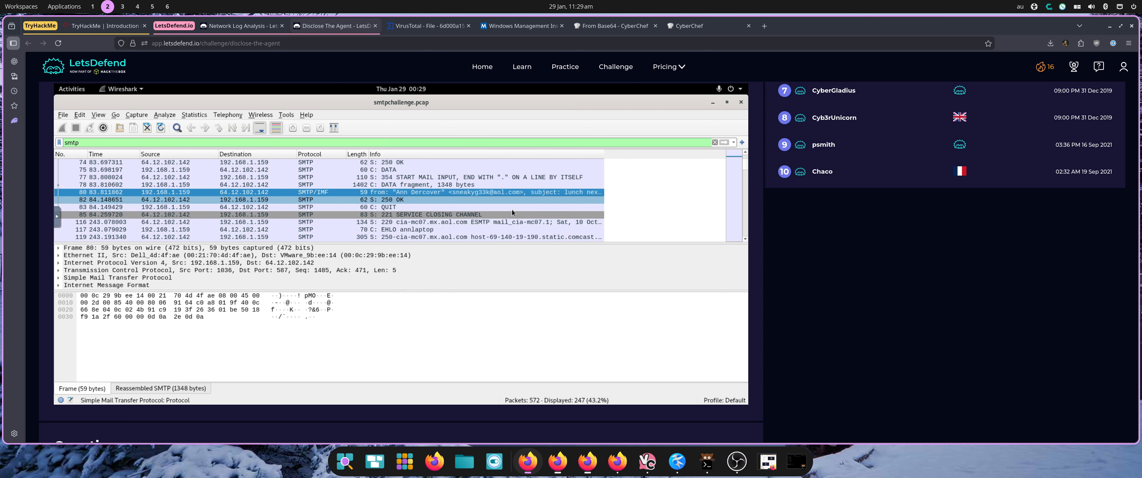
pyautogui.scroll(-1, 554, 194)
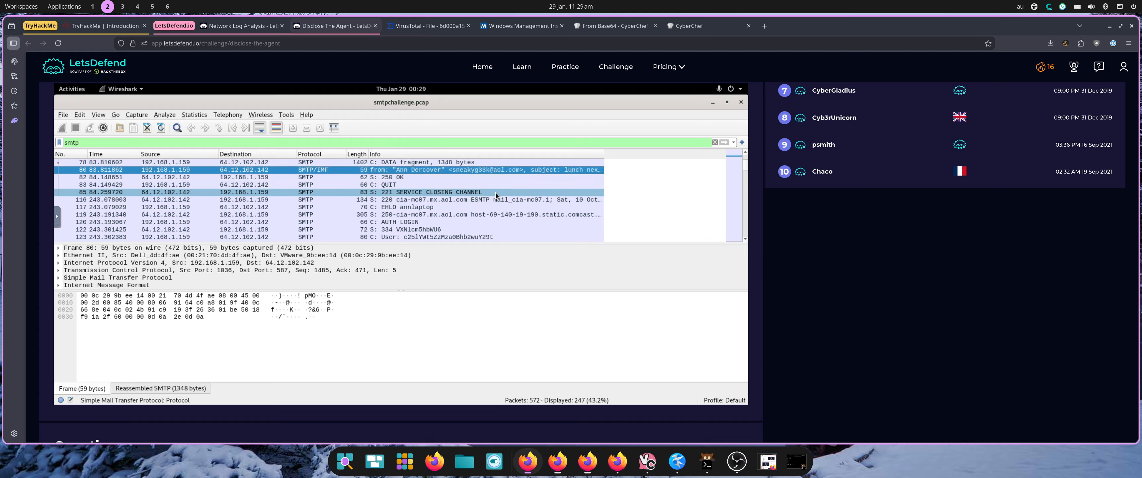
pyautogui.scroll(-1, 496, 191)
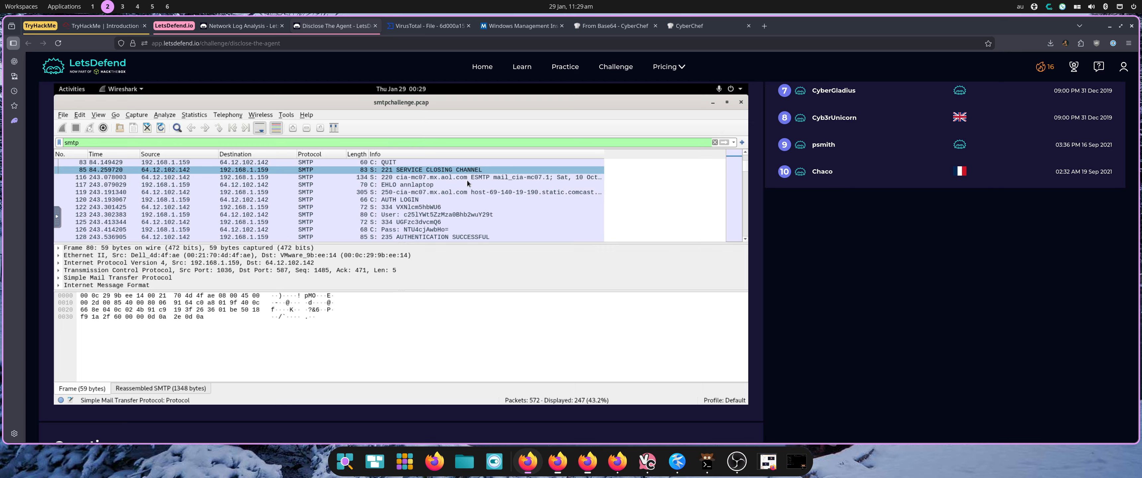
pyautogui.scroll(-1, 468, 180)
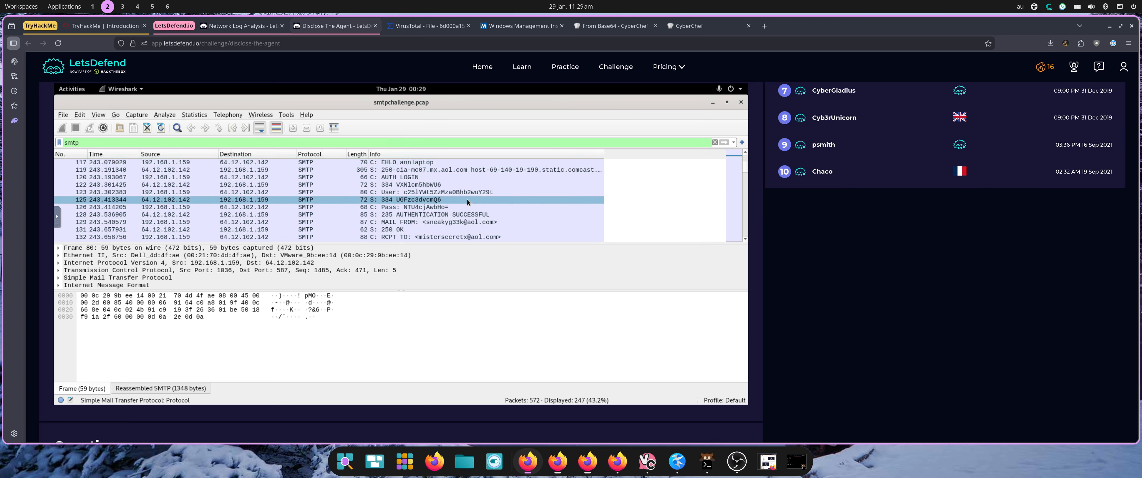
pyautogui.scroll(-1, 467, 199)
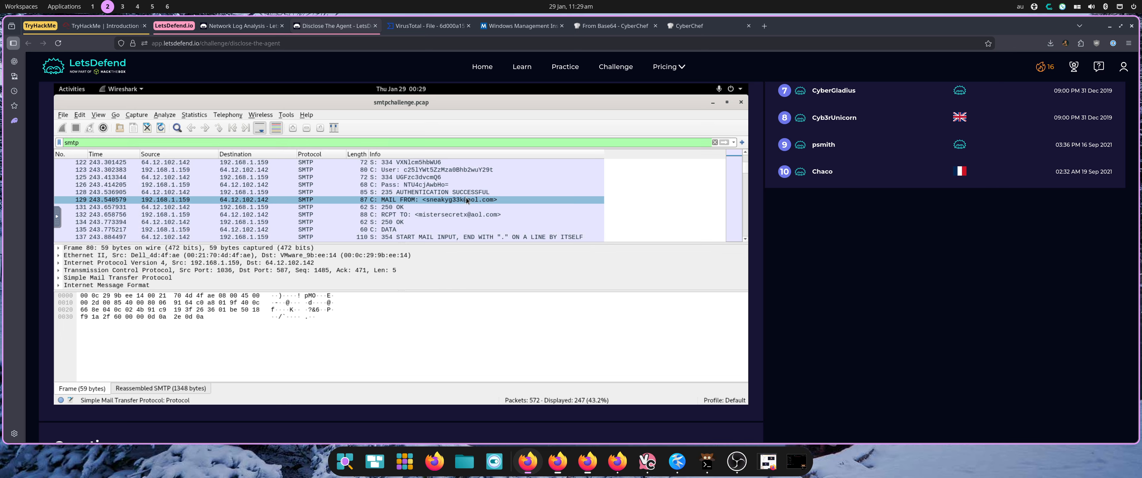
# Examine the second SMTP session's sender, recipient and server reply packets.
pyautogui.click(429, 201)
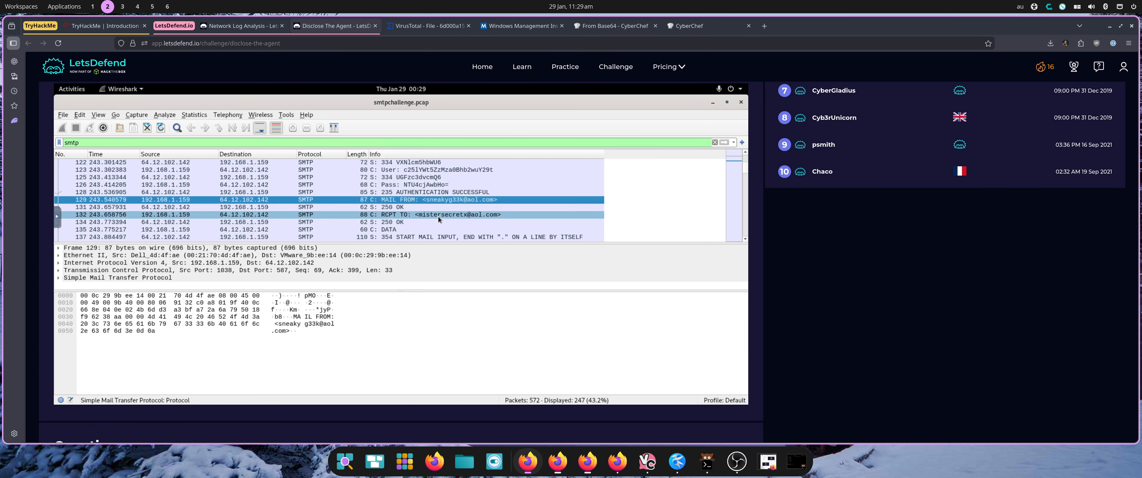
pyautogui.click(438, 216)
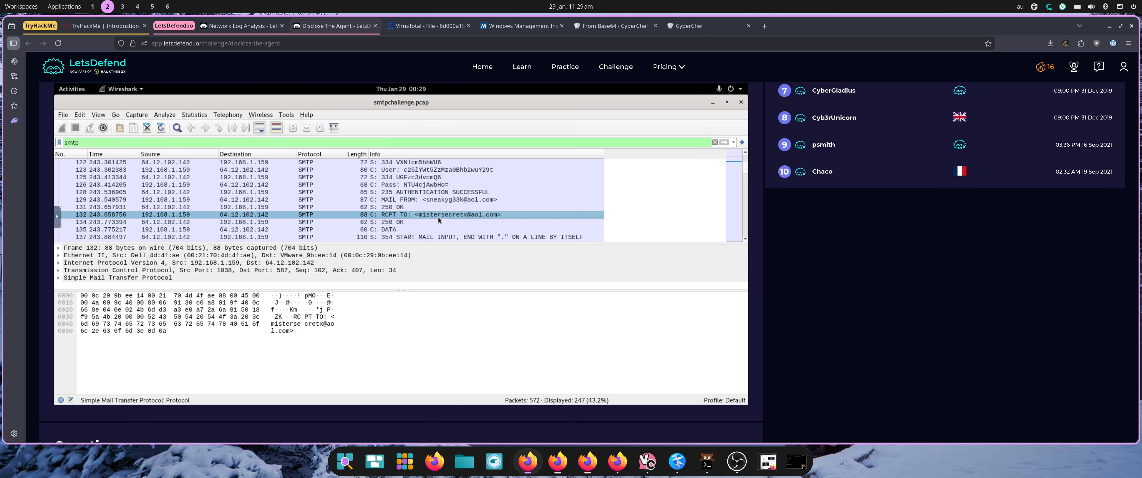
pyautogui.scroll(-1, 438, 217)
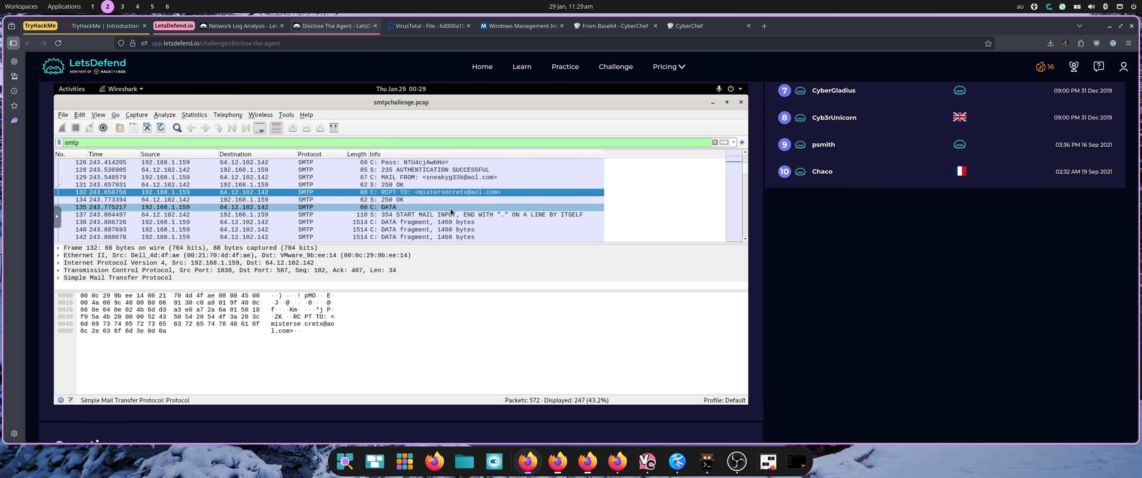
pyautogui.click(446, 216)
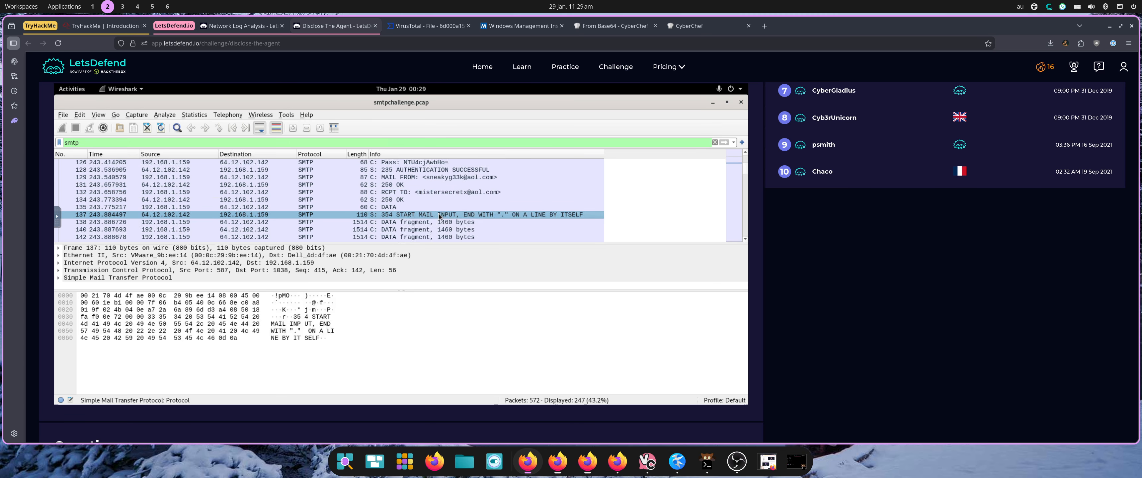
pyautogui.click(422, 208)
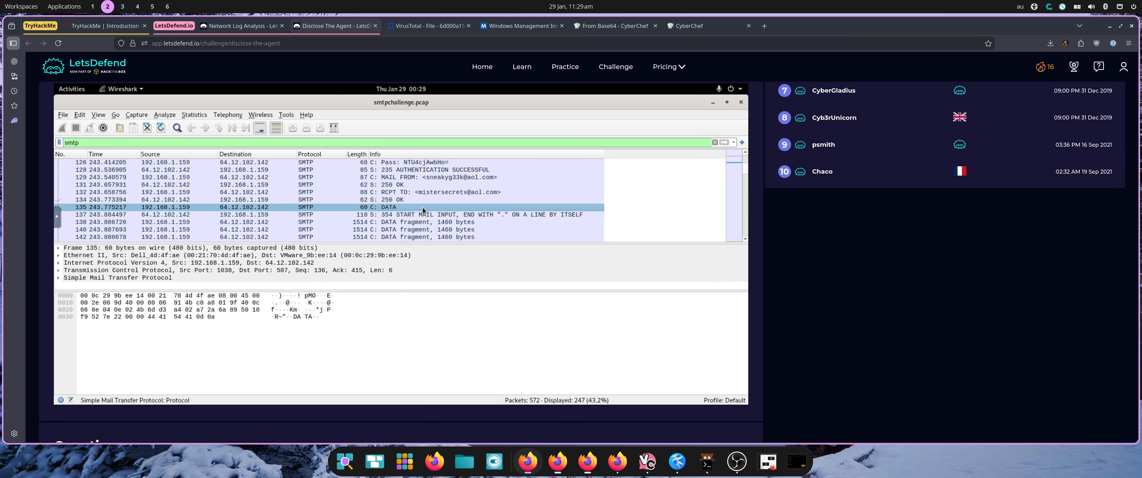
pyautogui.click(425, 178)
pyautogui.click(420, 185)
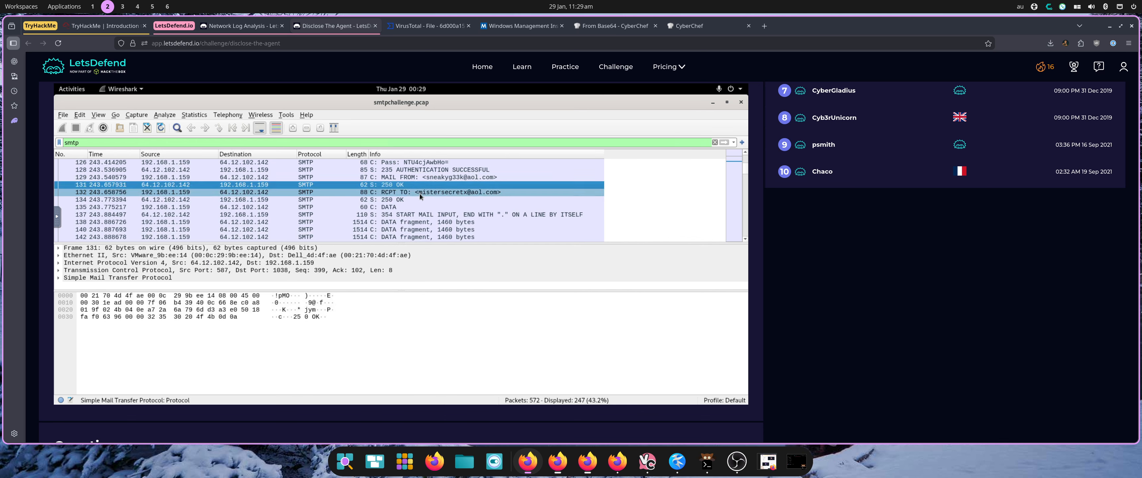
pyautogui.click(416, 192)
# Examine the second session's DATA command and first data fragment's message headers.
pyautogui.click(413, 200)
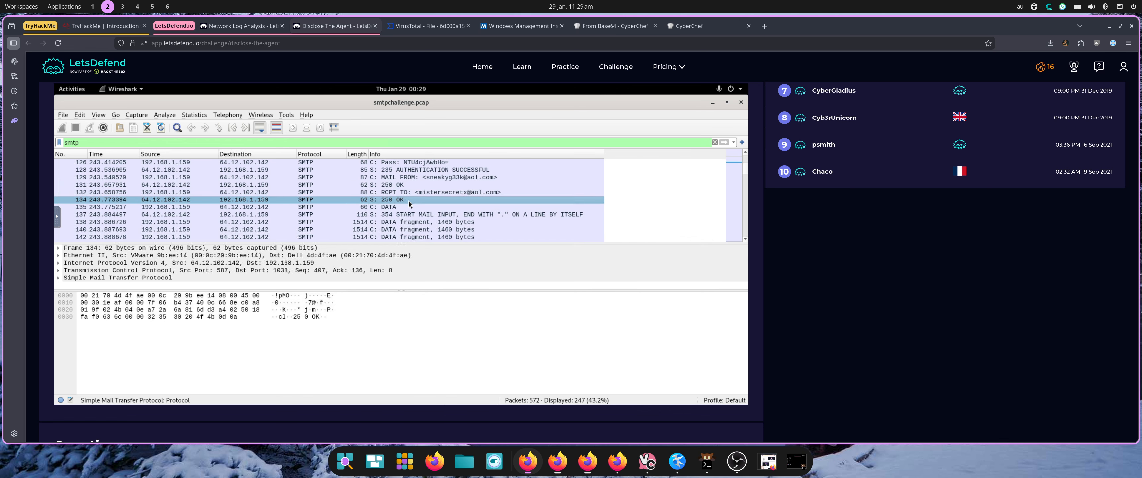
pyautogui.click(405, 207)
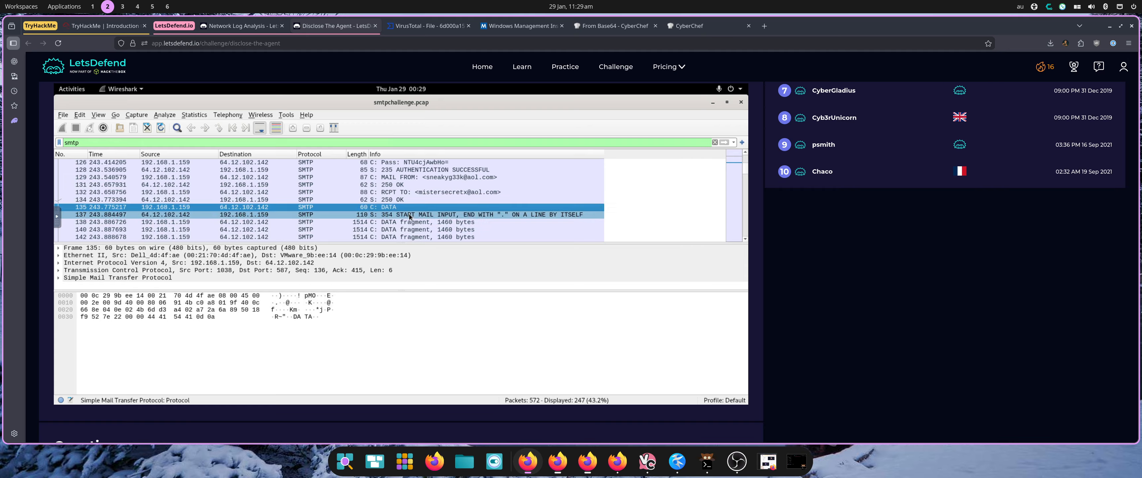
pyautogui.click(406, 215)
pyautogui.scroll(-1, 423, 223)
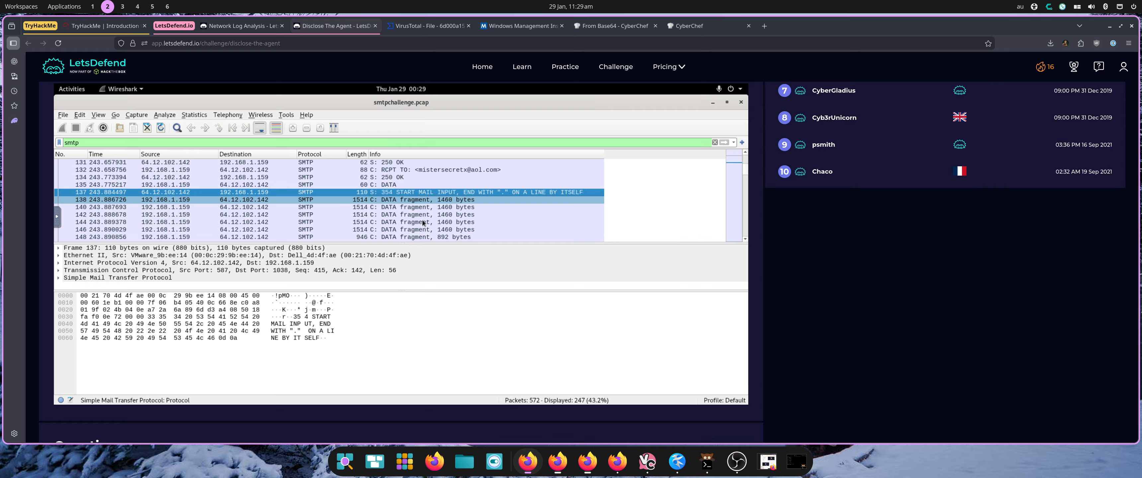
pyautogui.scroll(-1, 424, 223)
pyautogui.click(424, 179)
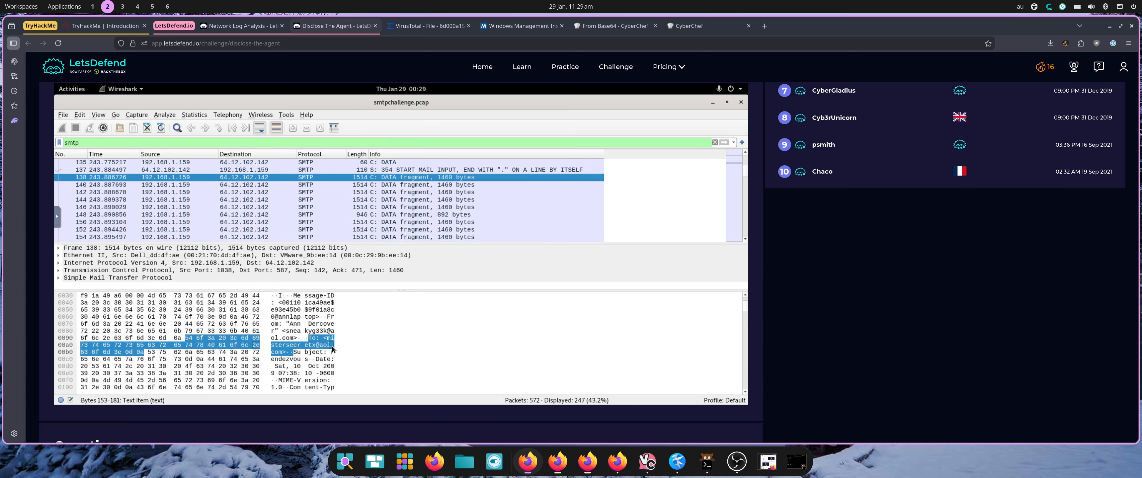
# Follow the TCP stream of the second SMTP session's first DATA fragment packet.
pyautogui.scroll(-3, 333, 349)
pyautogui.scroll(-2, 333, 349)
pyautogui.scroll(1, 438, 191)
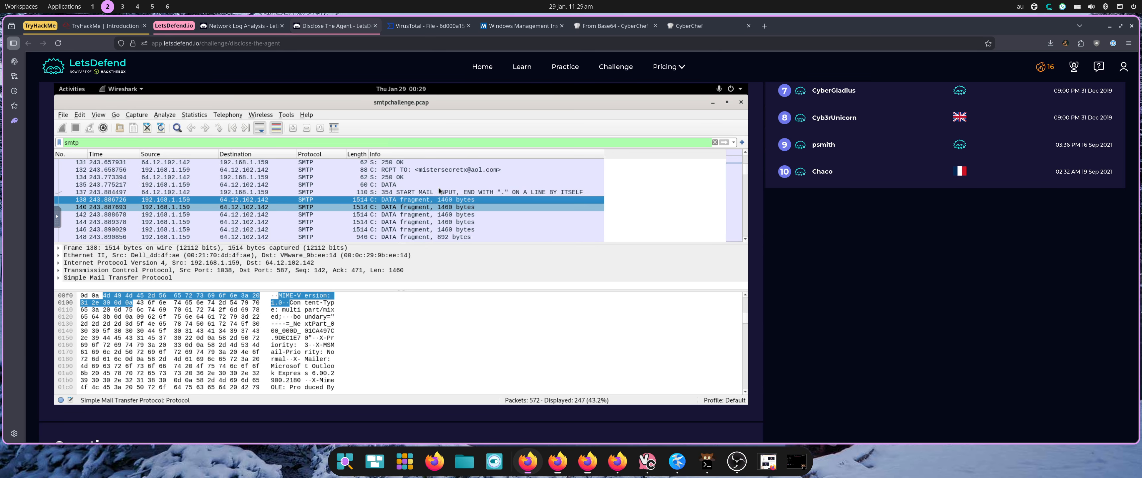
pyautogui.scroll(3, 438, 192)
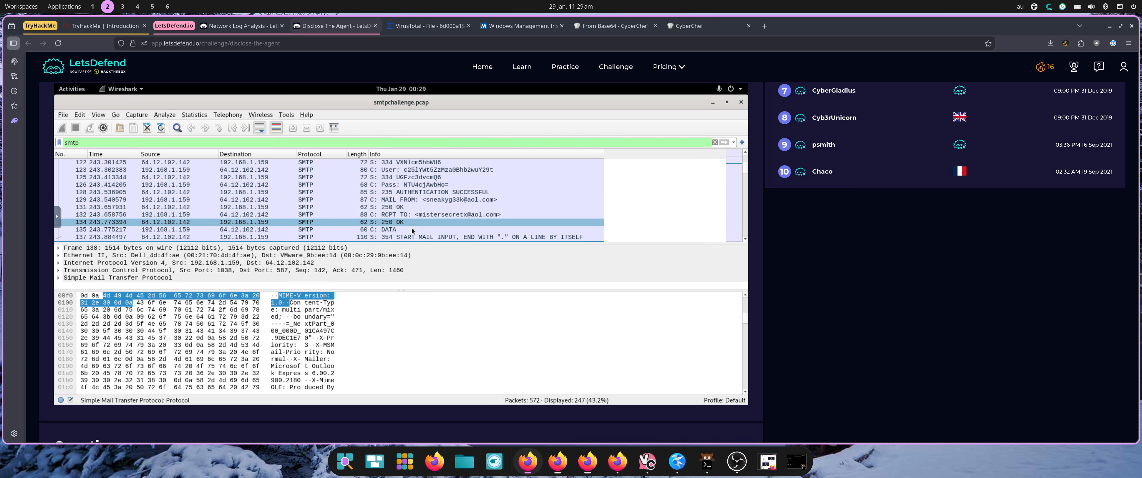
pyautogui.scroll(-3, 416, 212)
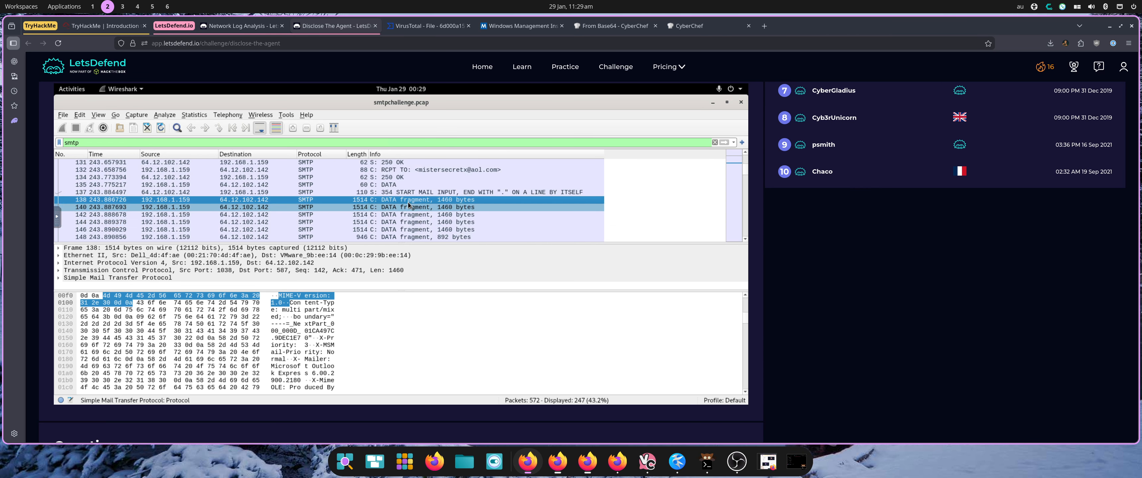
pyautogui.rightClick(409, 203)
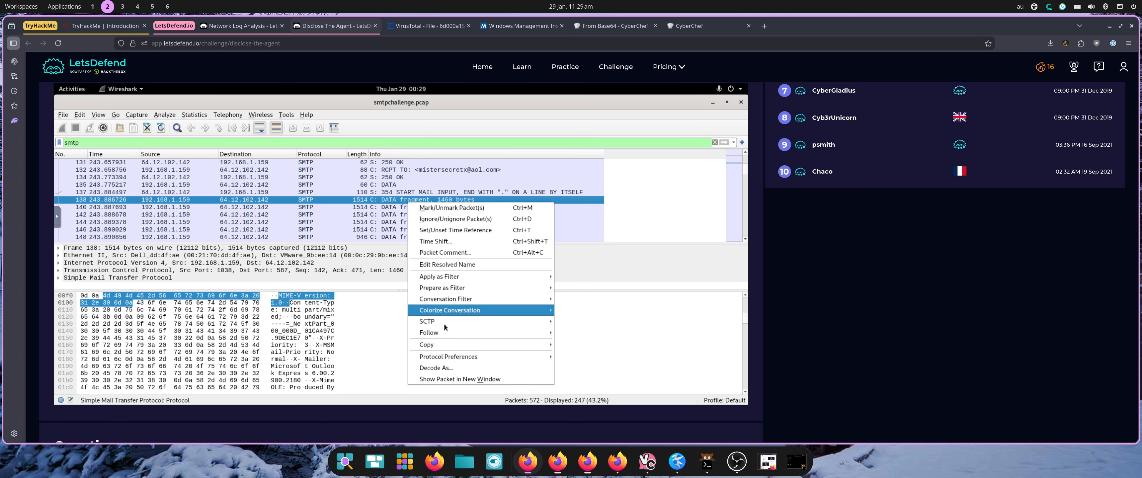
pyautogui.moveTo(551, 335)
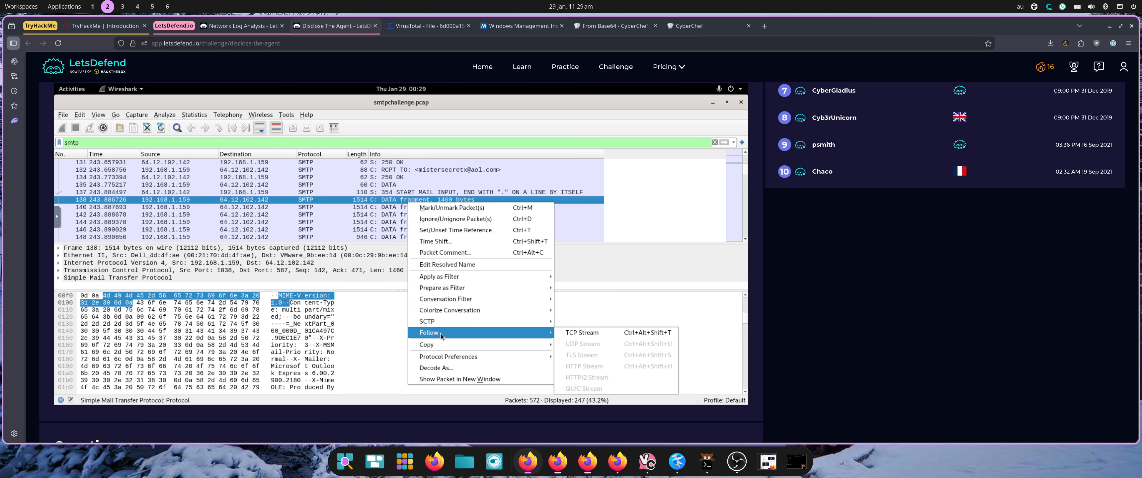
pyautogui.click(590, 333)
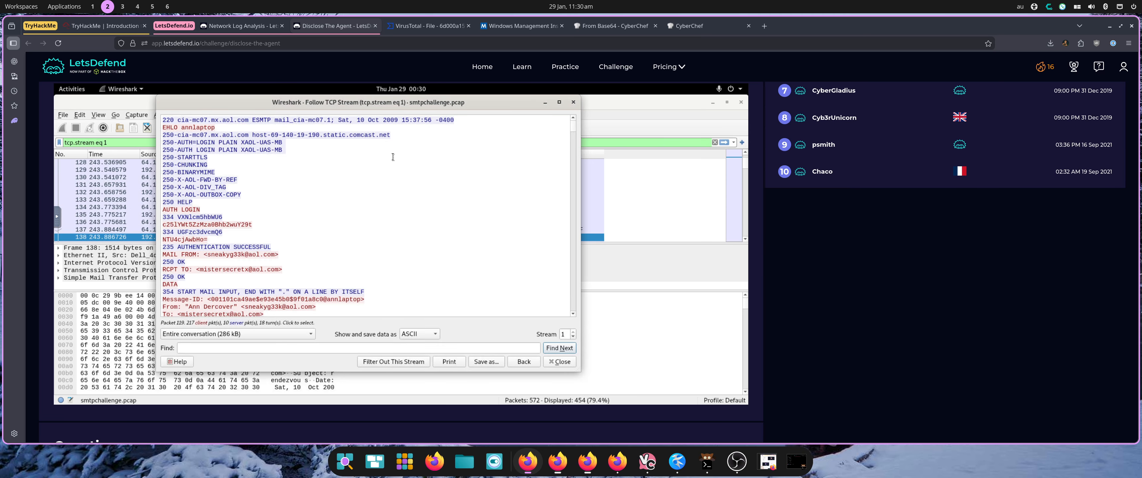
# Copy the base64-encoded password line from the stream's AUTH LOGIN exchange.
pyautogui.scroll(-5, 375, 182)
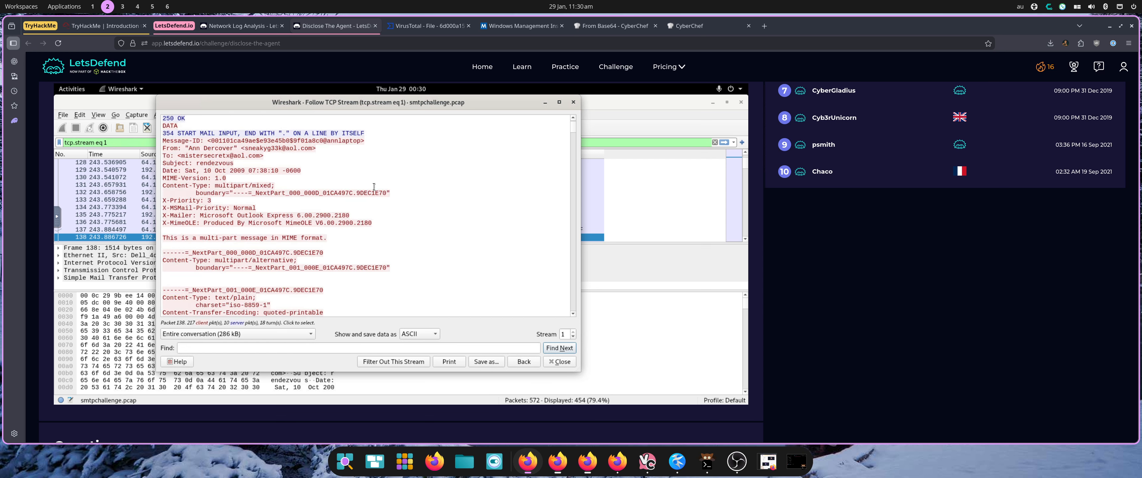
pyautogui.scroll(5, 375, 191)
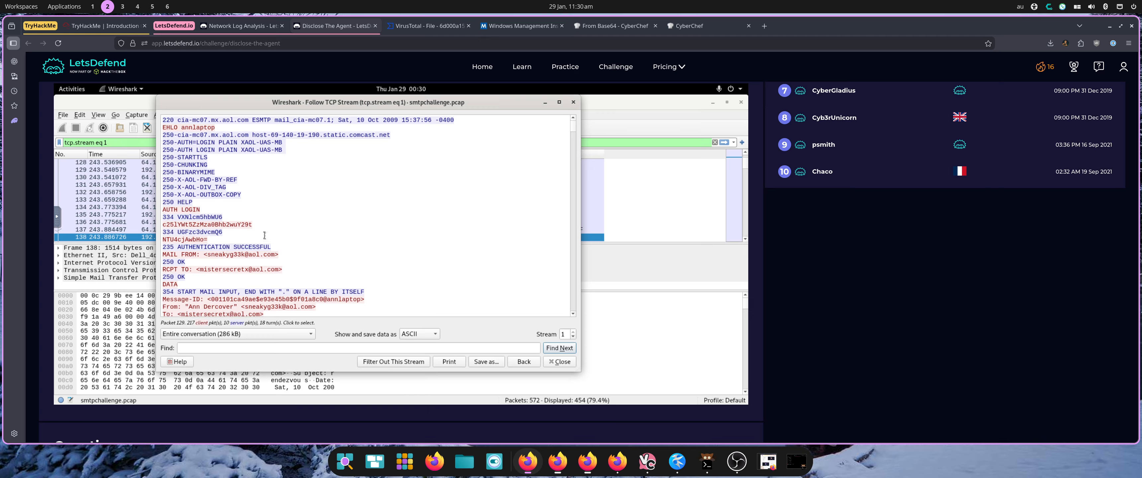
pyautogui.tripleClick(176, 239)
pyautogui.rightClick(181, 244)
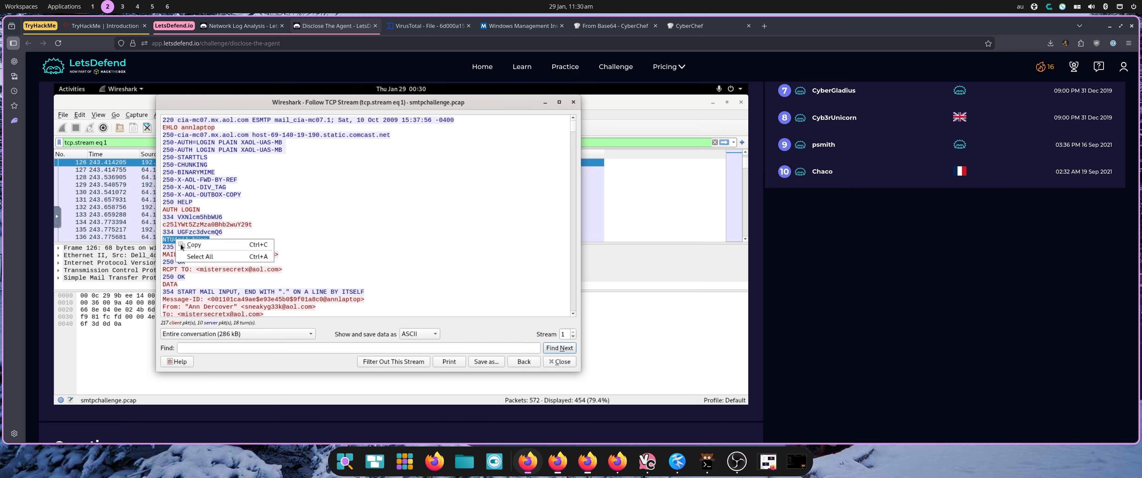
pyautogui.click(195, 247)
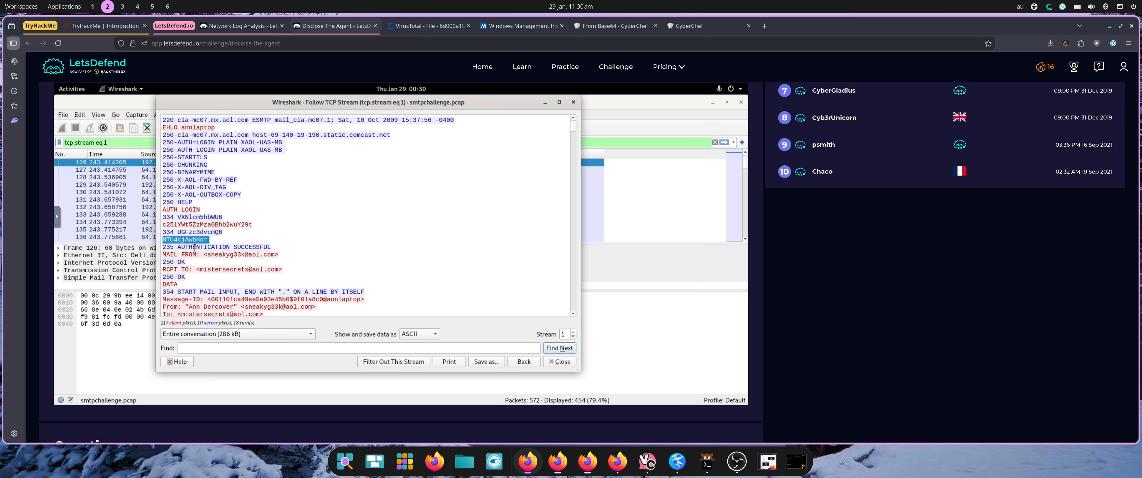
# Open the clipboard panel and select the copied encoded password text.
pyautogui.click(57, 218)
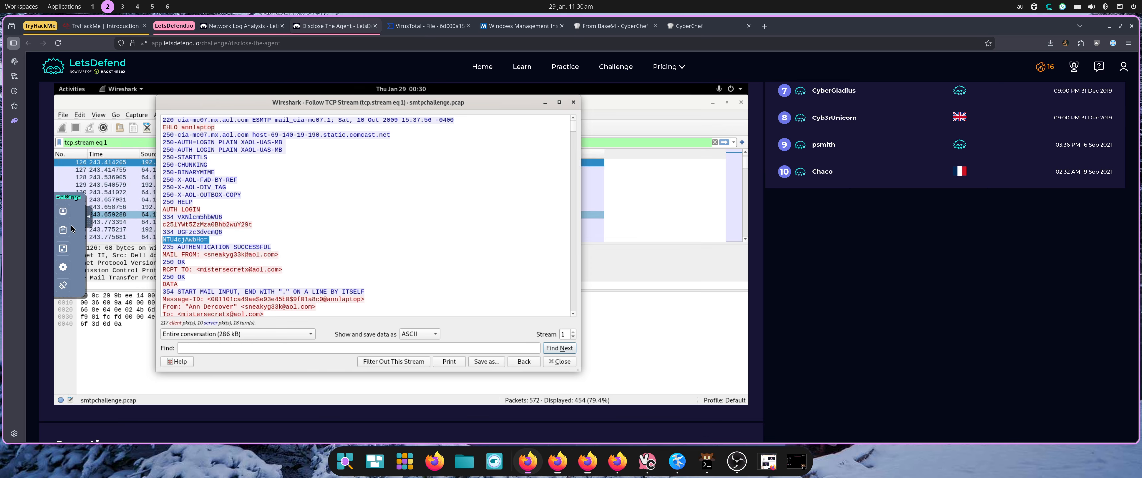
pyautogui.click(65, 230)
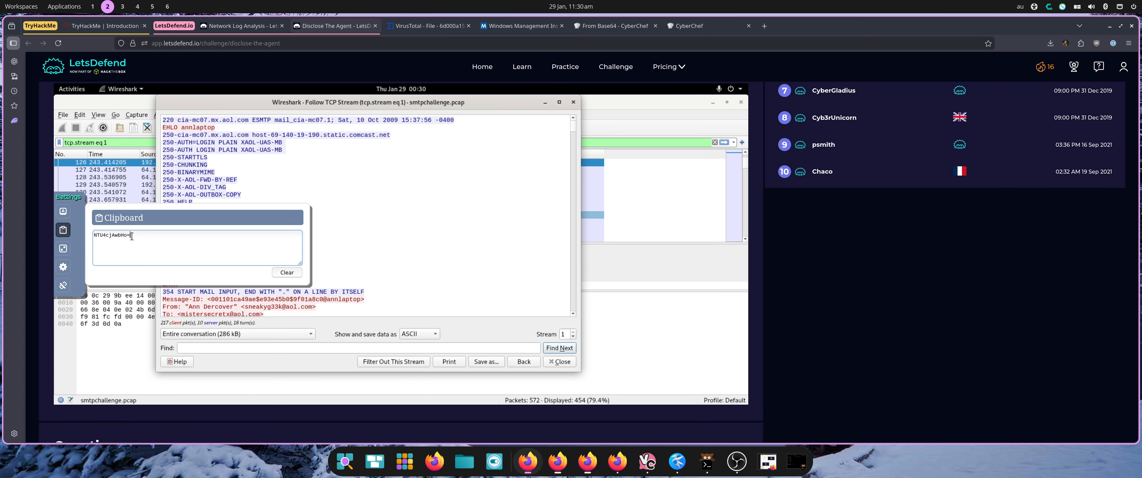
pyautogui.tripleClick(124, 239)
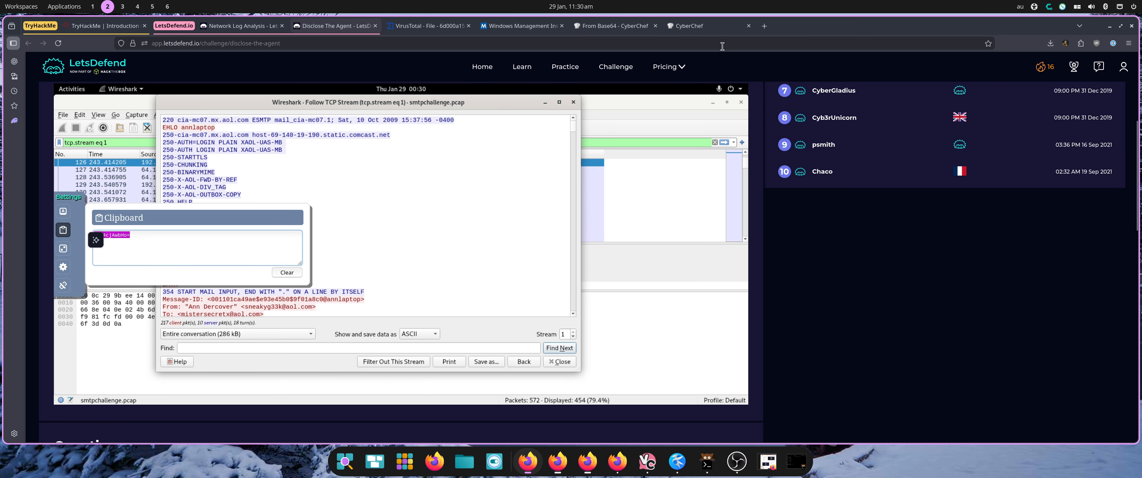
# Paste the encoded password into CyberChef and decode it with From Base64.
pyautogui.click(694, 27)
pyautogui.click(638, 107)
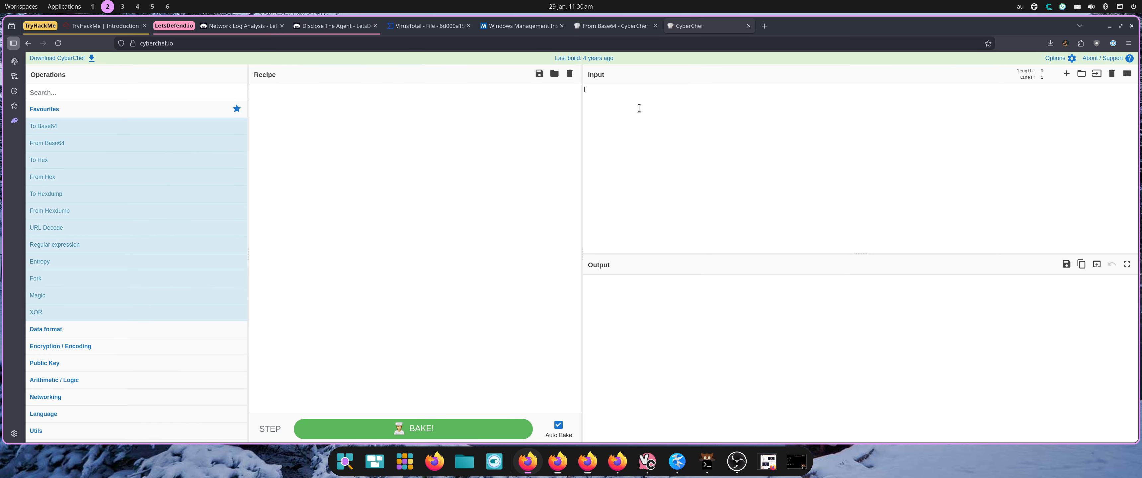
pyautogui.hotkey('ctrl', 'v')
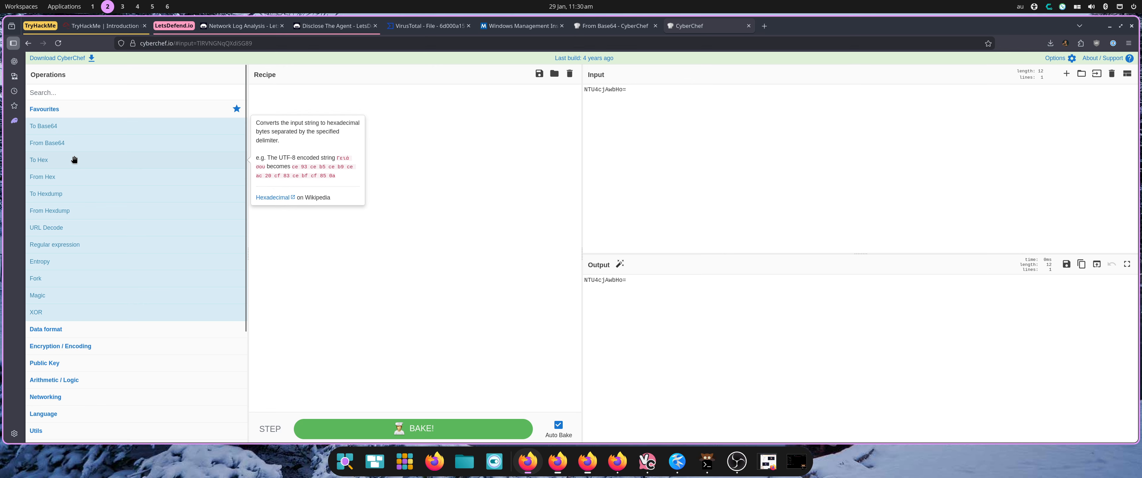
pyautogui.moveTo(79, 148); pyautogui.dragTo(333, 168)
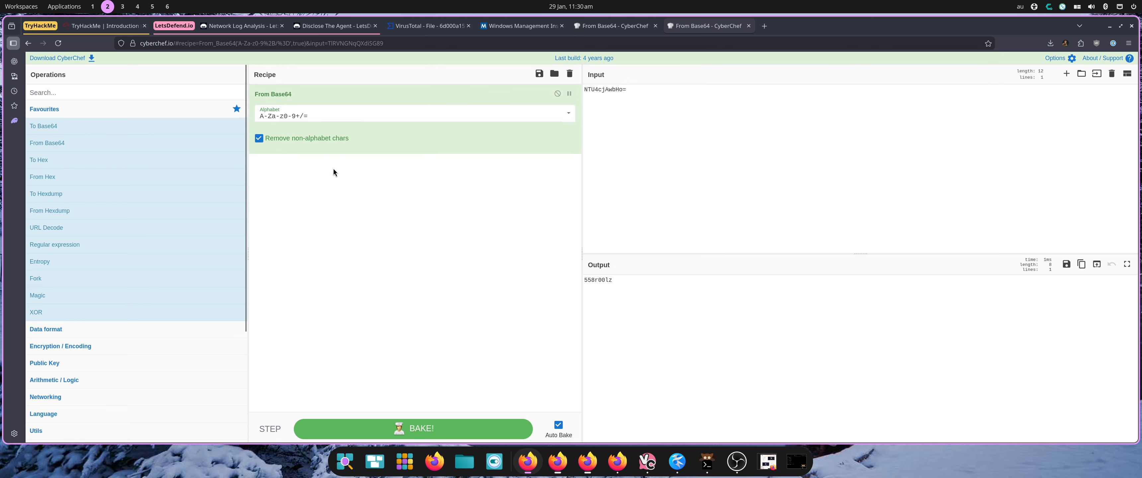
pyautogui.doubleClick(597, 284)
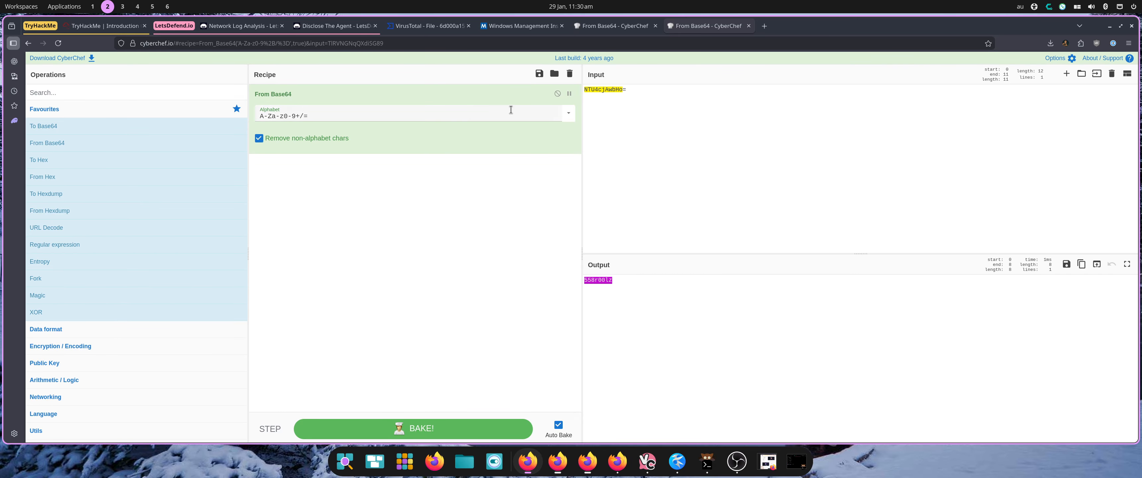
# Return to the TCP stream and read through the email body and attachment headers.
pyautogui.moveTo(252, 28)
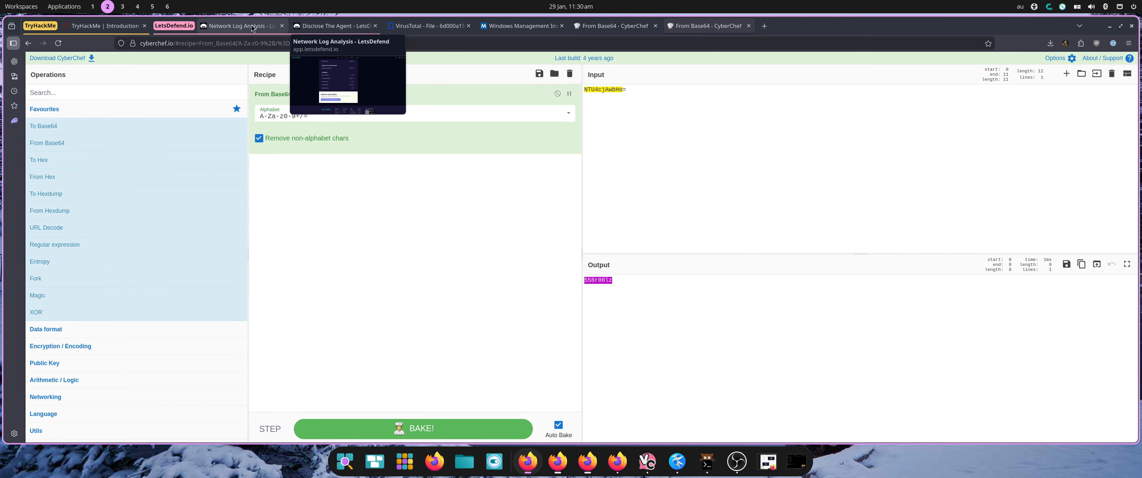
pyautogui.click(333, 26)
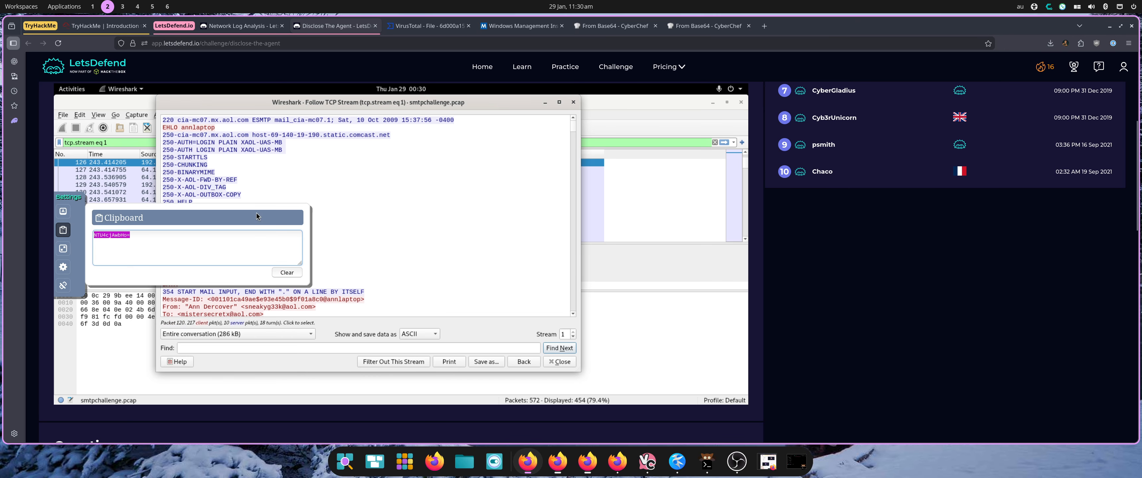
pyautogui.click(63, 230)
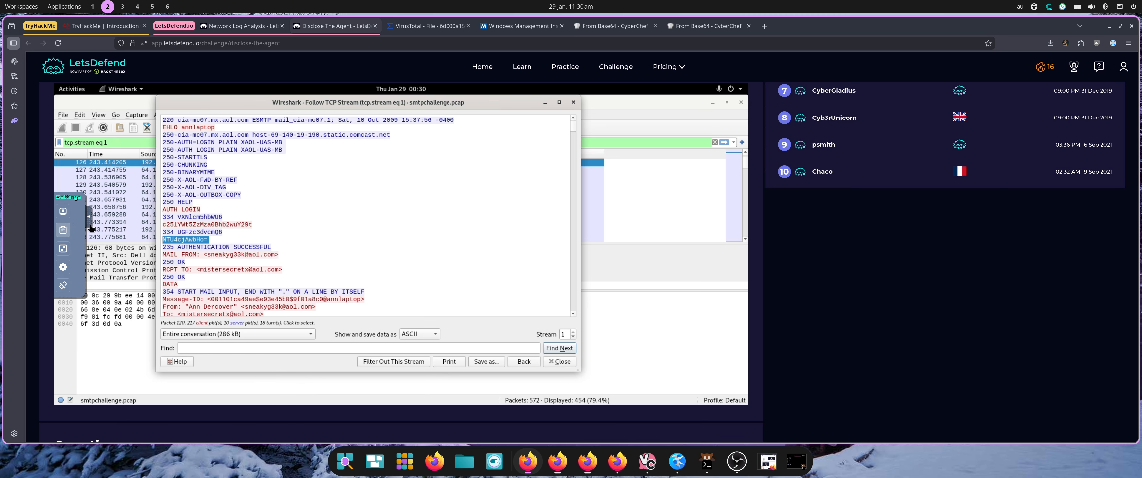
pyautogui.scroll(-2, 293, 249)
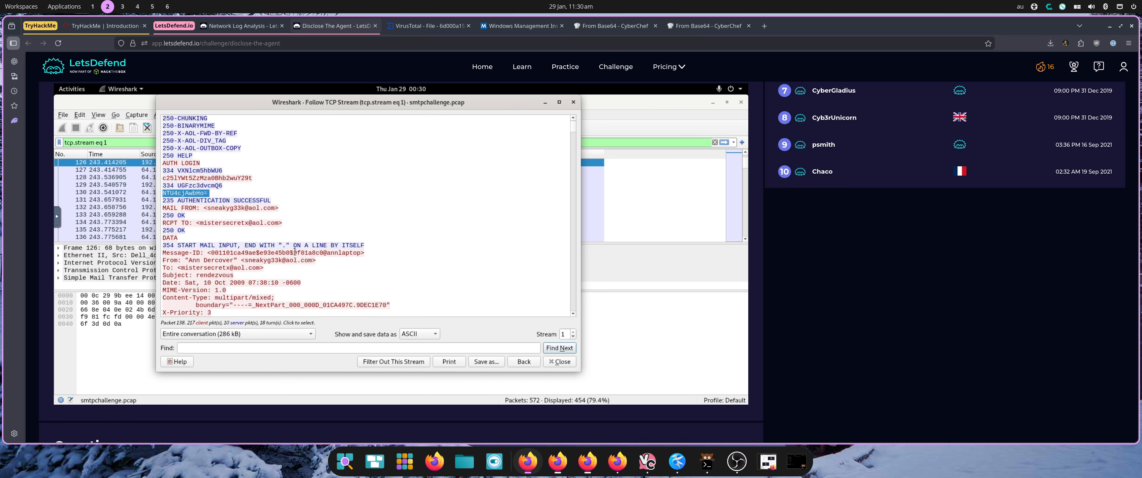
pyautogui.scroll(-2, 295, 251)
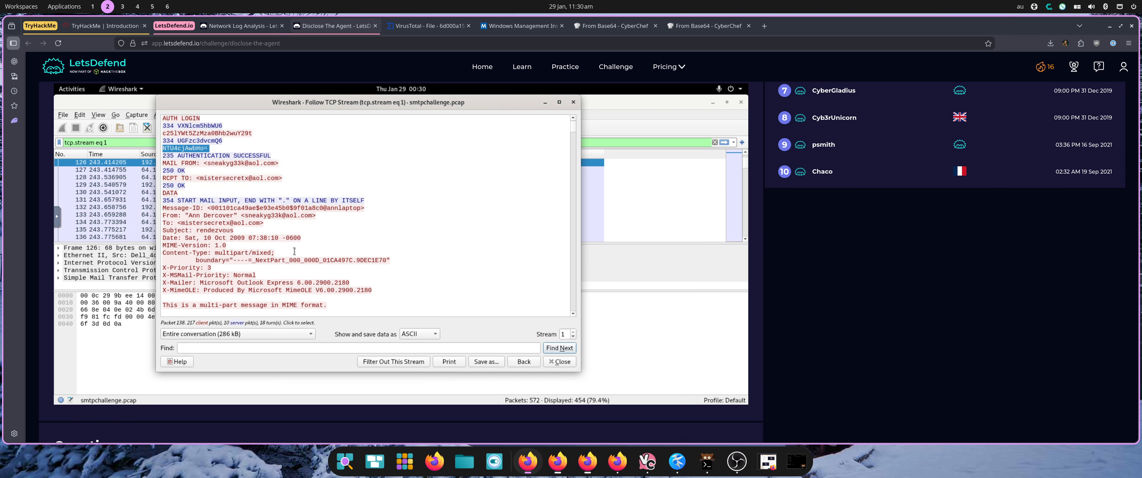
pyautogui.scroll(-3, 294, 251)
pyautogui.scroll(-2, 295, 251)
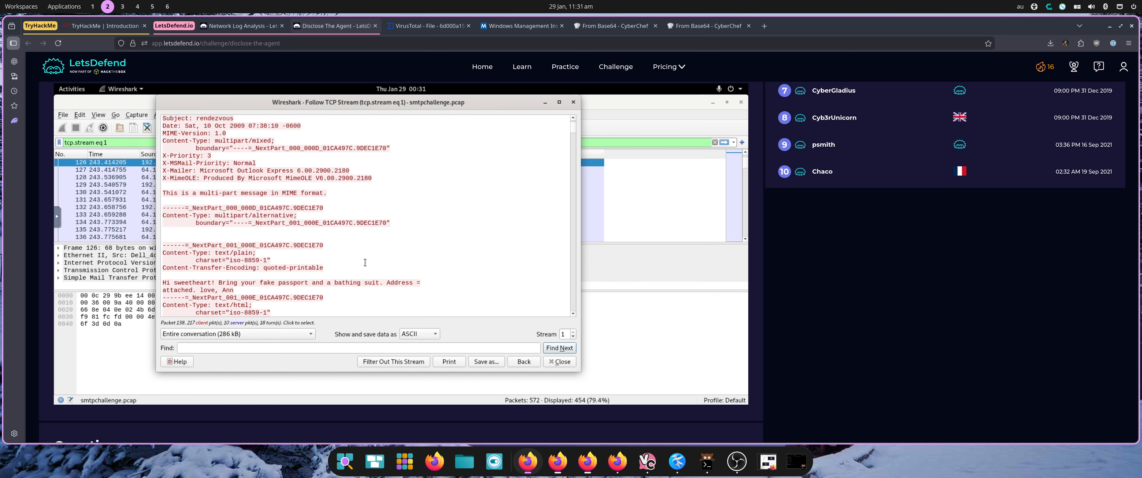
pyautogui.scroll(-1, 364, 262)
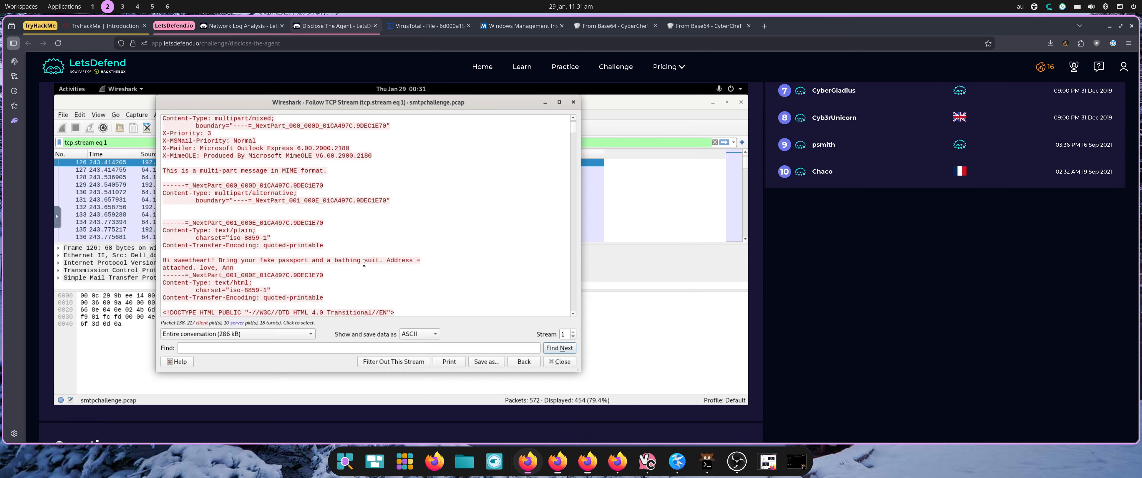
pyautogui.scroll(-2, 364, 263)
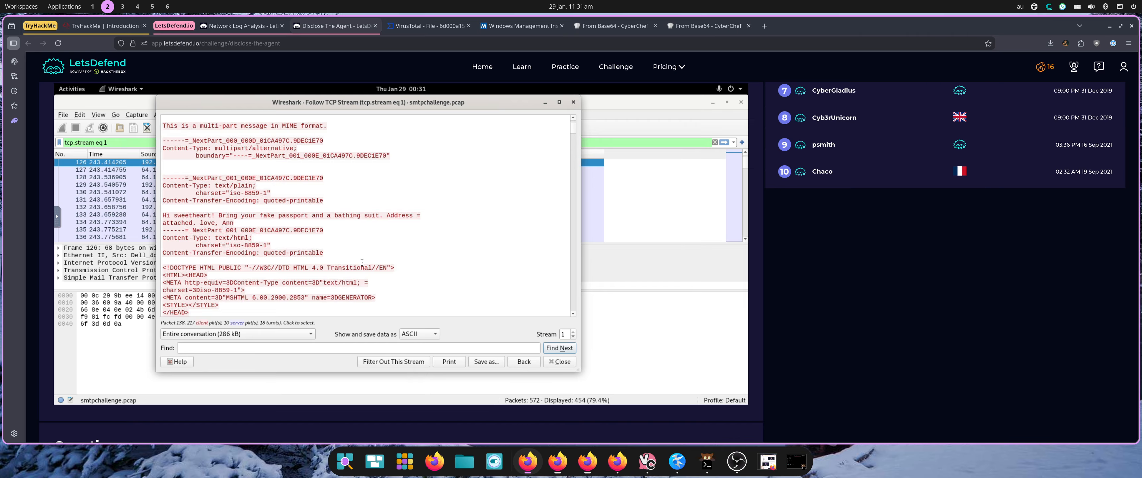
pyautogui.scroll(-1, 362, 262)
pyautogui.scroll(-6, 361, 263)
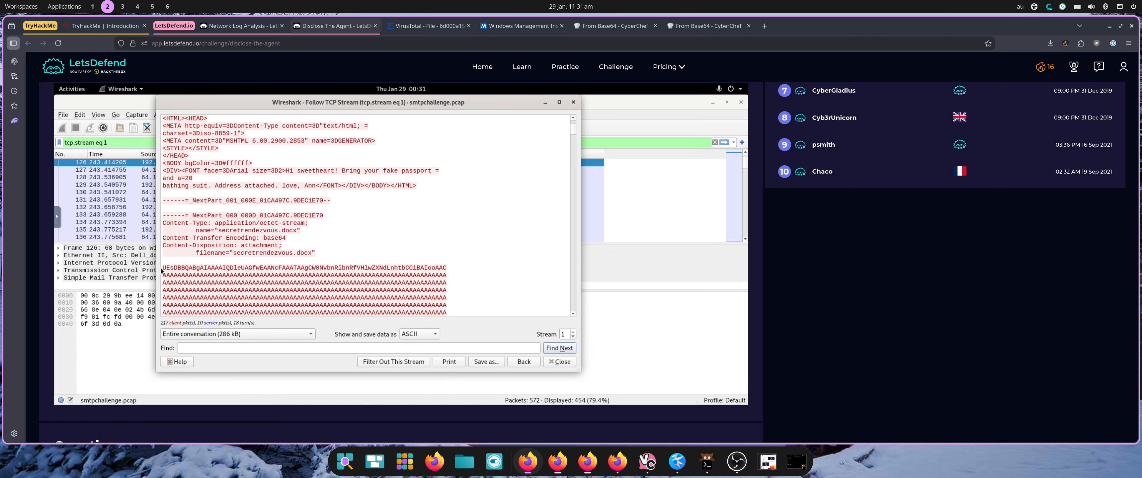
# Select the whole base64 block of the secretrendezvous.docx attachment in the stream for copying.
pyautogui.moveTo(163, 269); pyautogui.dragTo(209, 275)
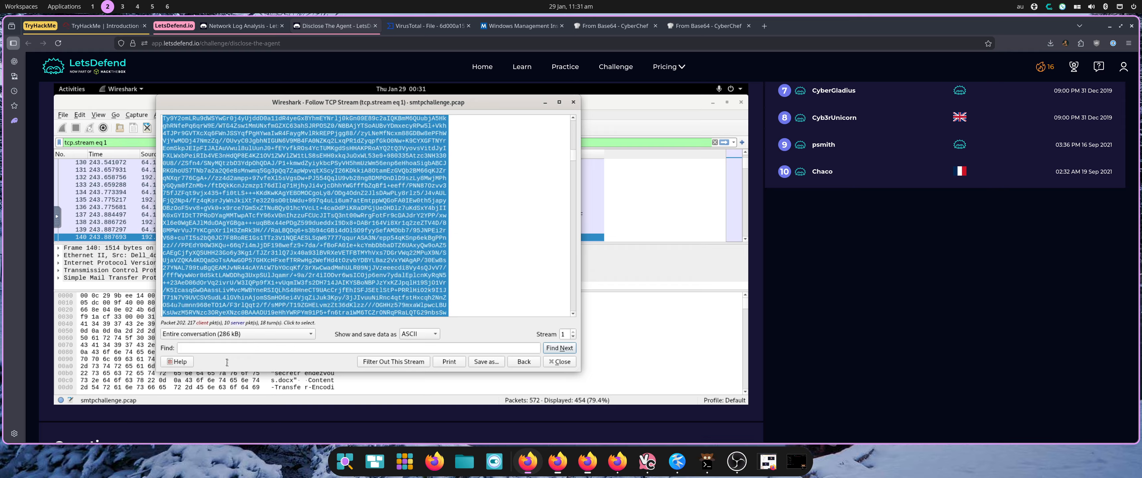
pyautogui.moveTo(234, 359); pyautogui.dragTo(245, 346)
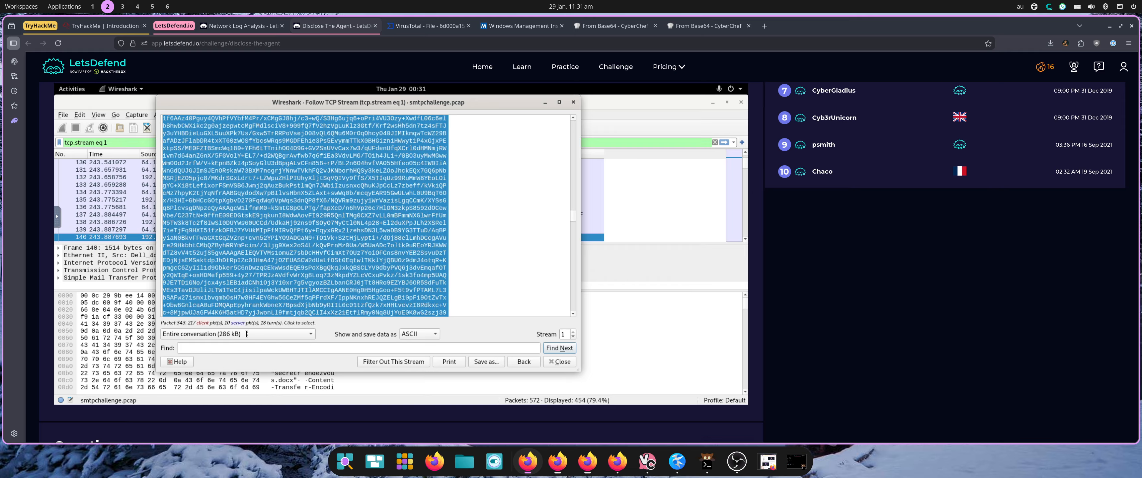
pyautogui.moveTo(245, 336); pyautogui.dragTo(236, 244)
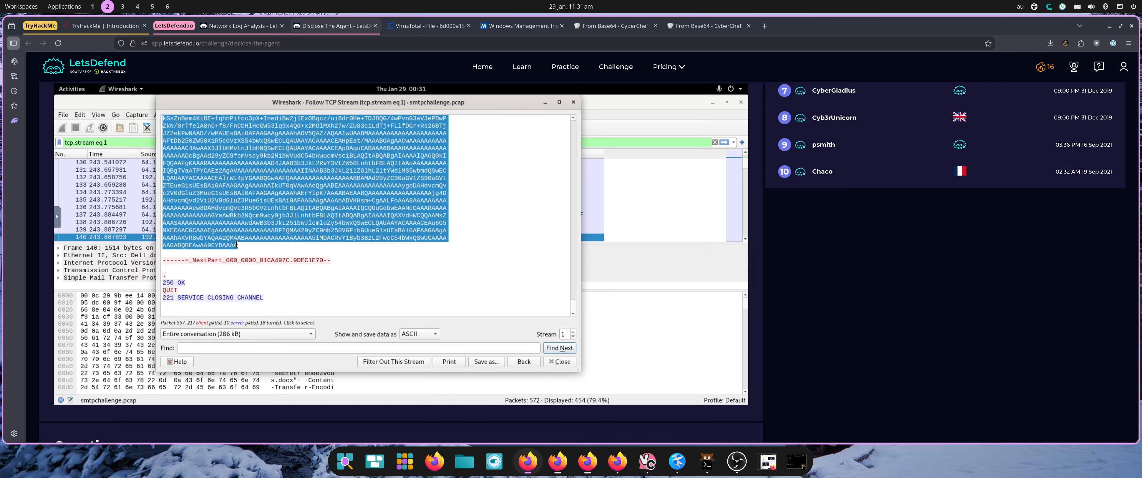
pyautogui.rightClick(237, 245)
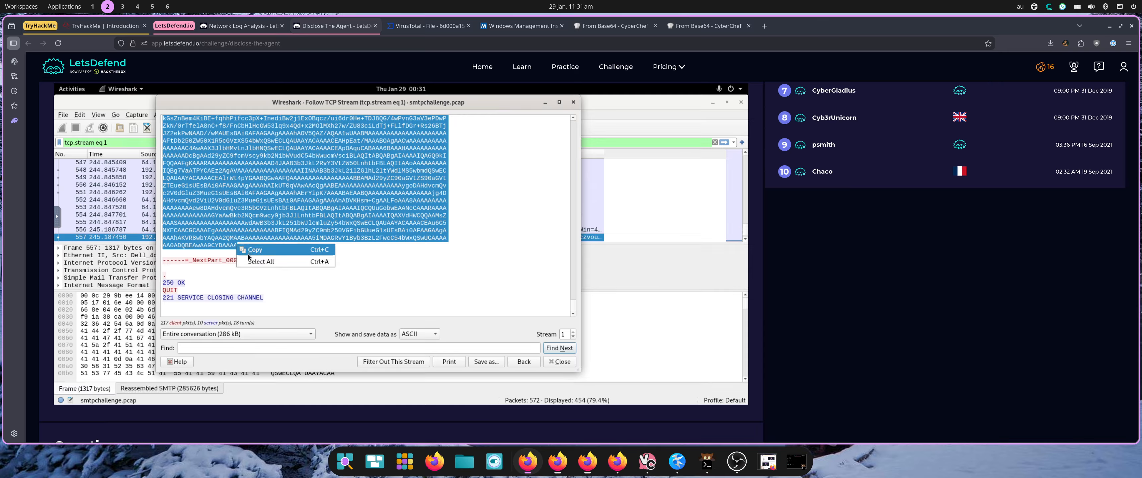
# Open the VM clipboard panel and copy the attachment's base64 text from it.
pyautogui.click(57, 216)
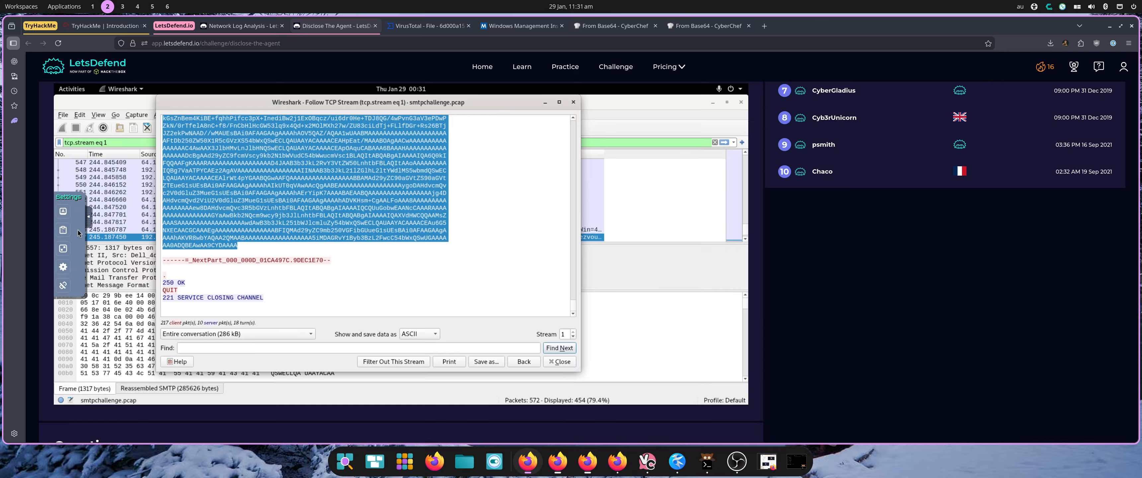
pyautogui.click(66, 235)
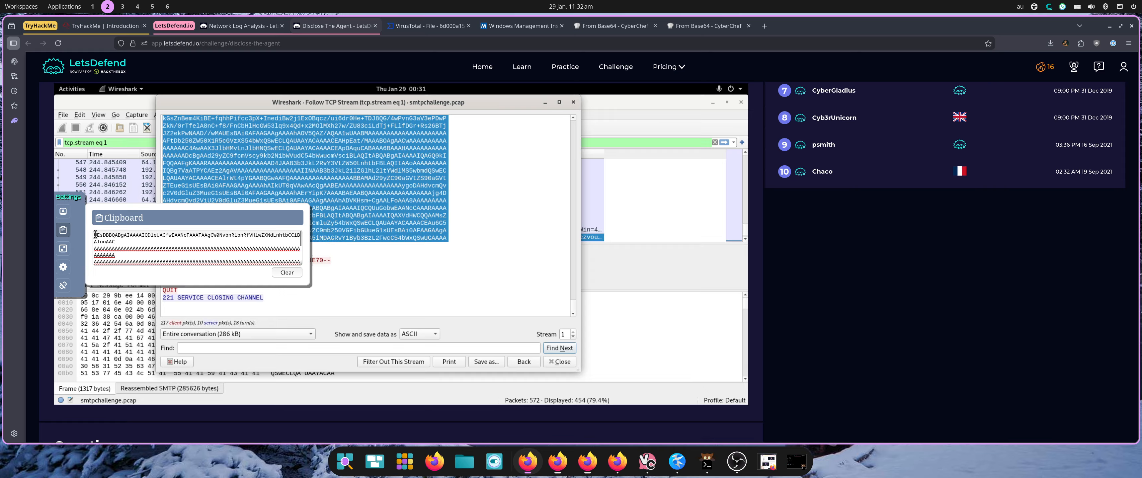
pyautogui.moveTo(94, 235); pyautogui.dragTo(208, 145)
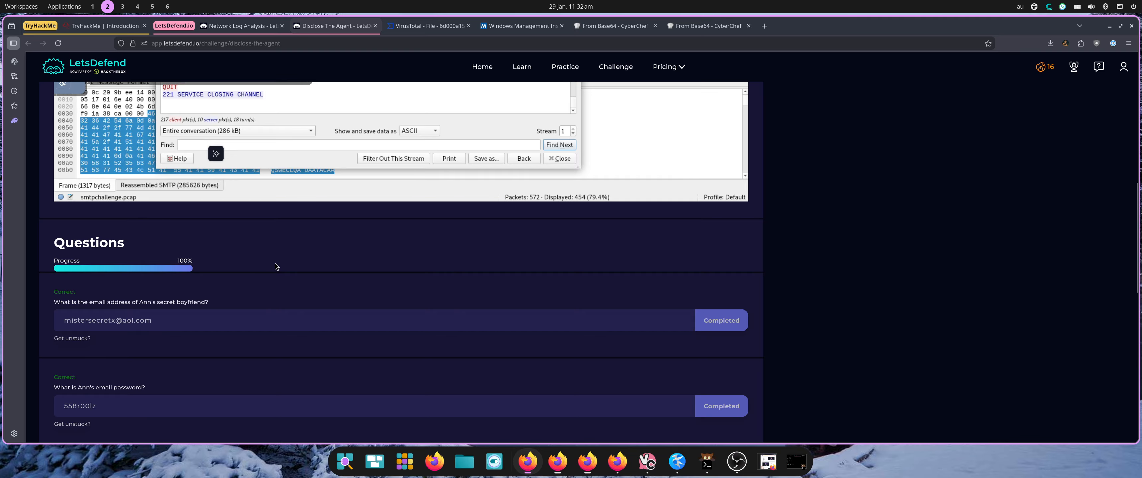
pyautogui.scroll(3, 283, 276)
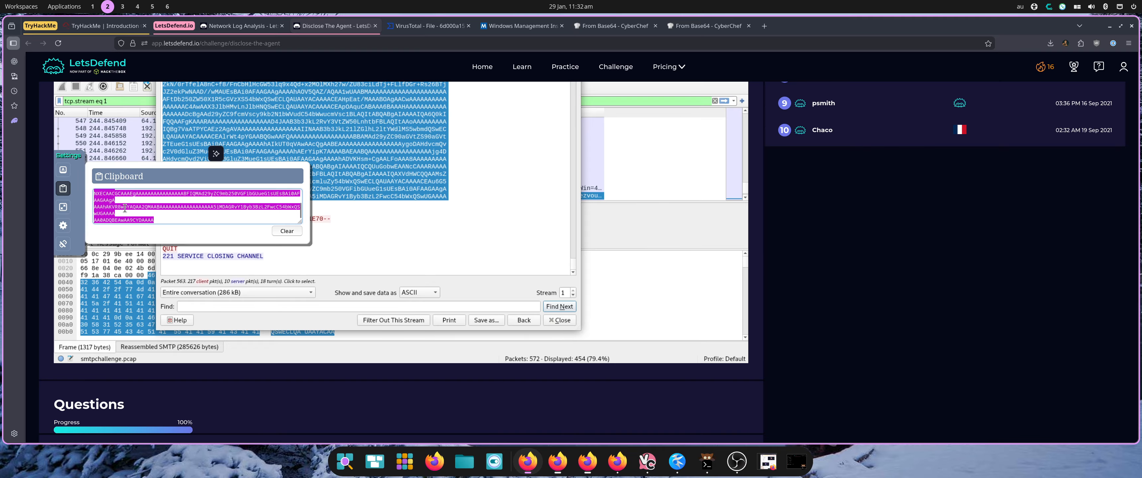
pyautogui.rightClick(129, 214)
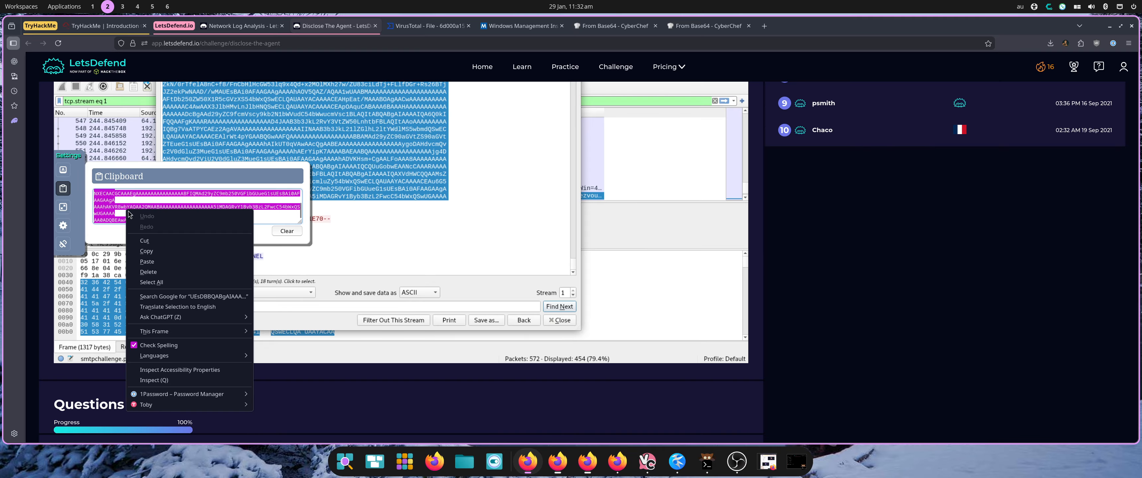
pyautogui.click(153, 251)
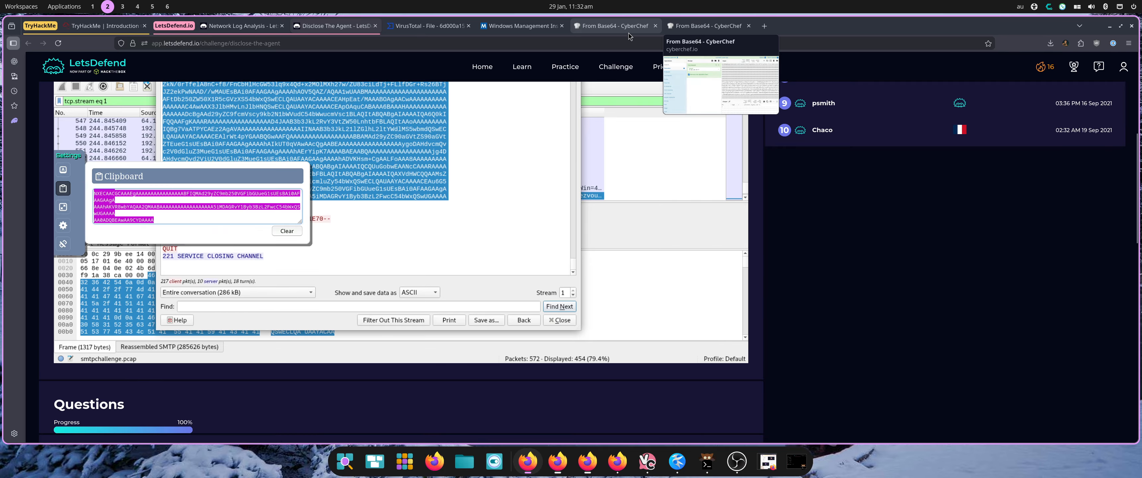
# In CyberChef, select the attachment's base64 input and save the From Base64 output as s1.docx.
pyautogui.click(616, 26)
pyautogui.tripleClick(693, 196)
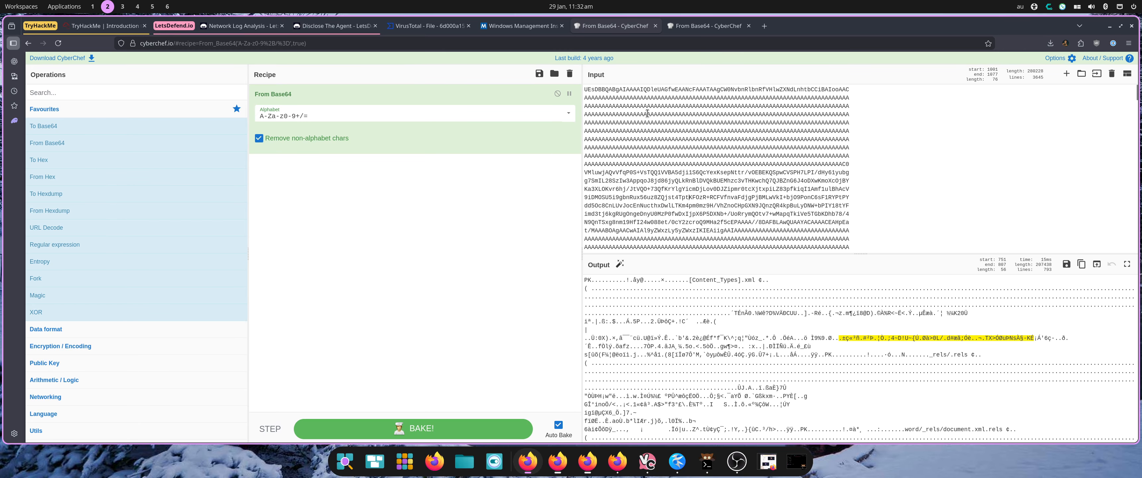
pyautogui.moveTo(585, 91); pyautogui.dragTo(897, 477)
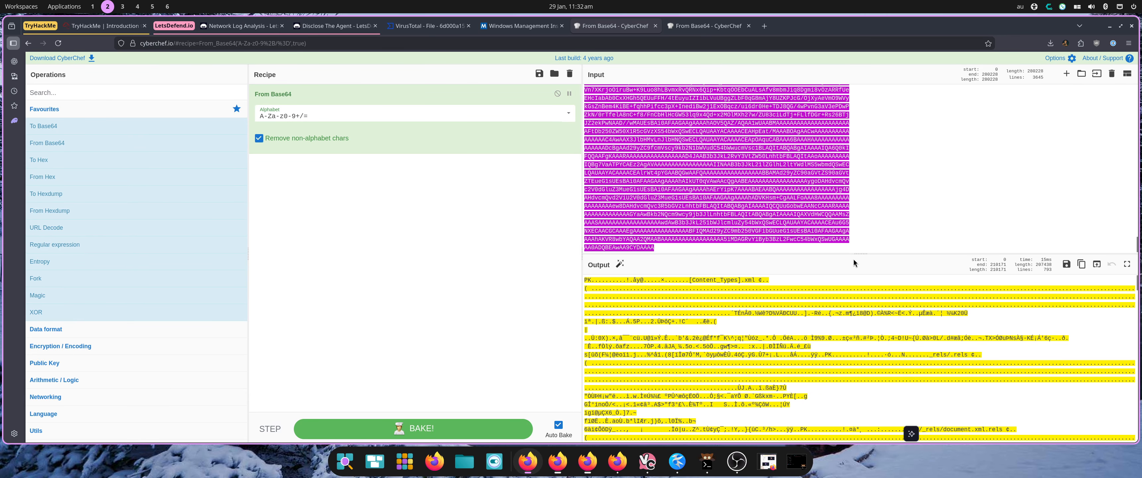
pyautogui.click(846, 248)
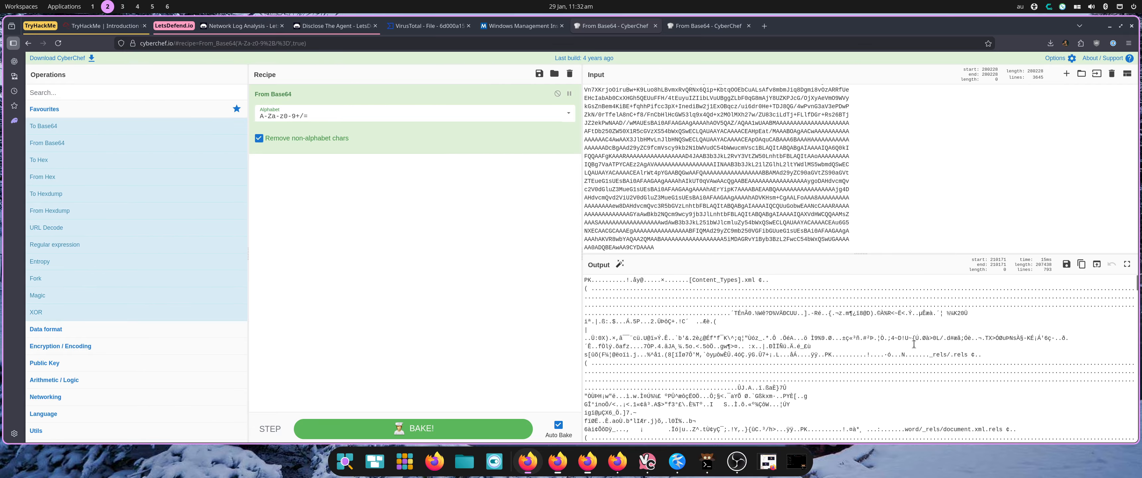
pyautogui.click(1067, 264)
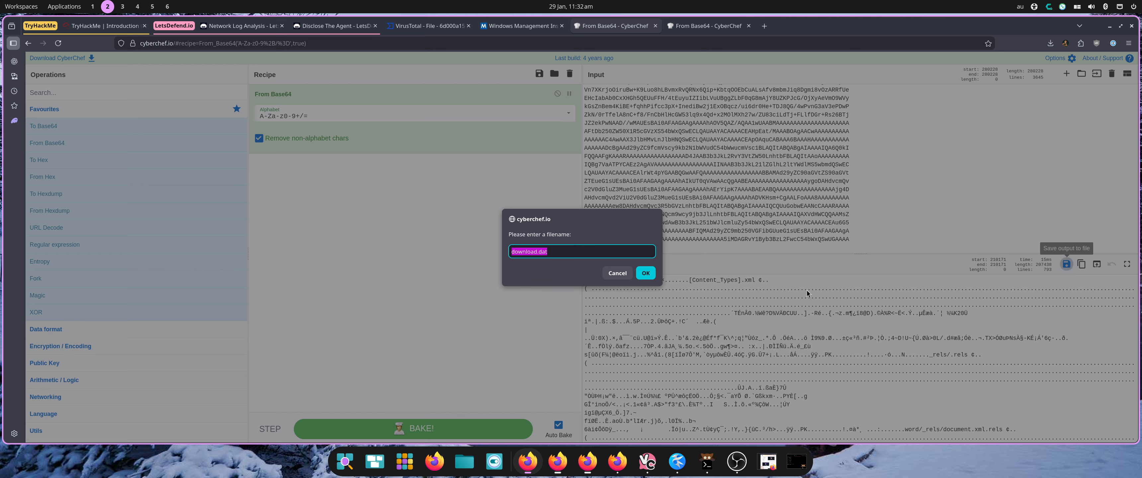
pyautogui.write('s1.docxx')
pyautogui.click(646, 273)
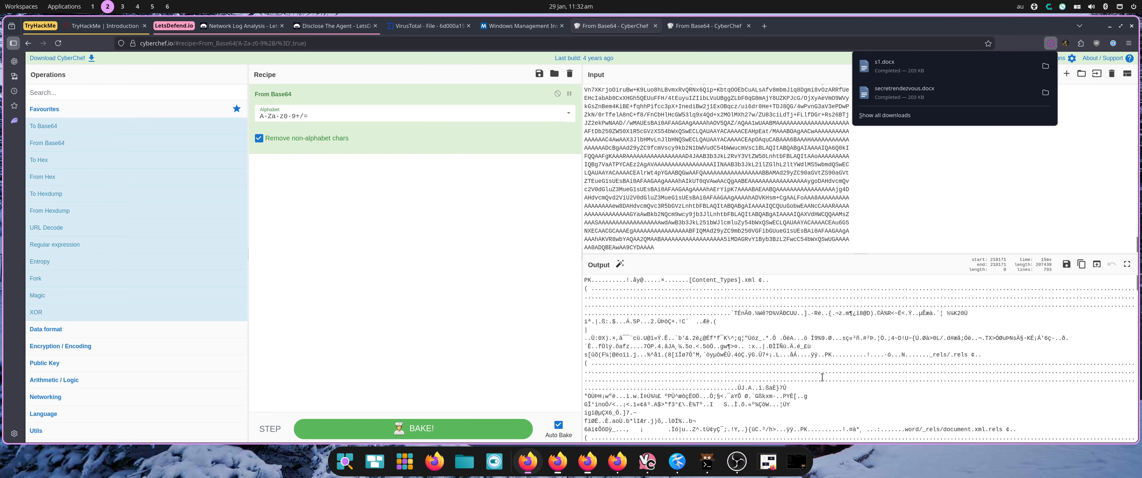
pyautogui.click(797, 462)
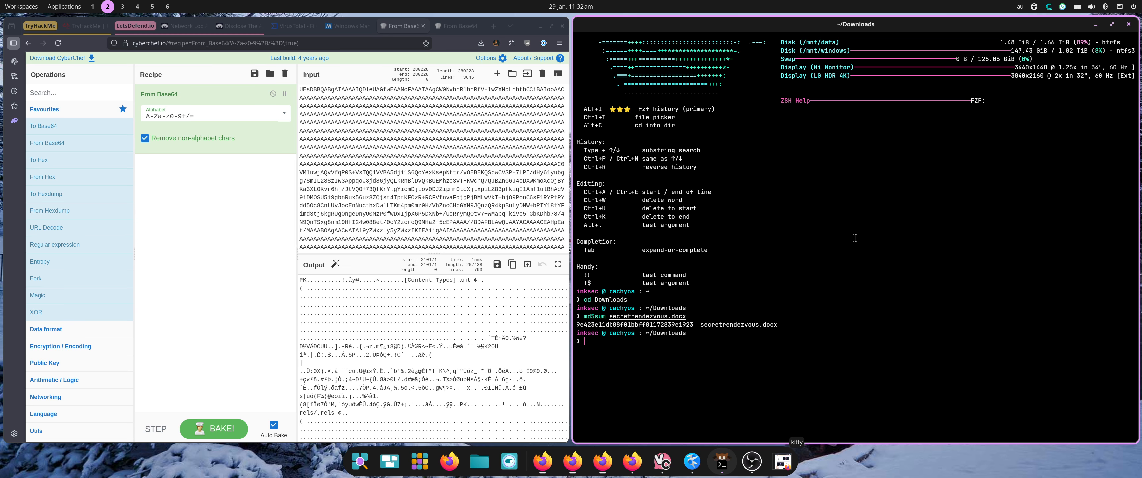
# Compute the MD5 hash of s1.docx in the terminal, select the hash, and close the terminal.
pyautogui.write('md5sum s1.docx')
pyautogui.press('Return')
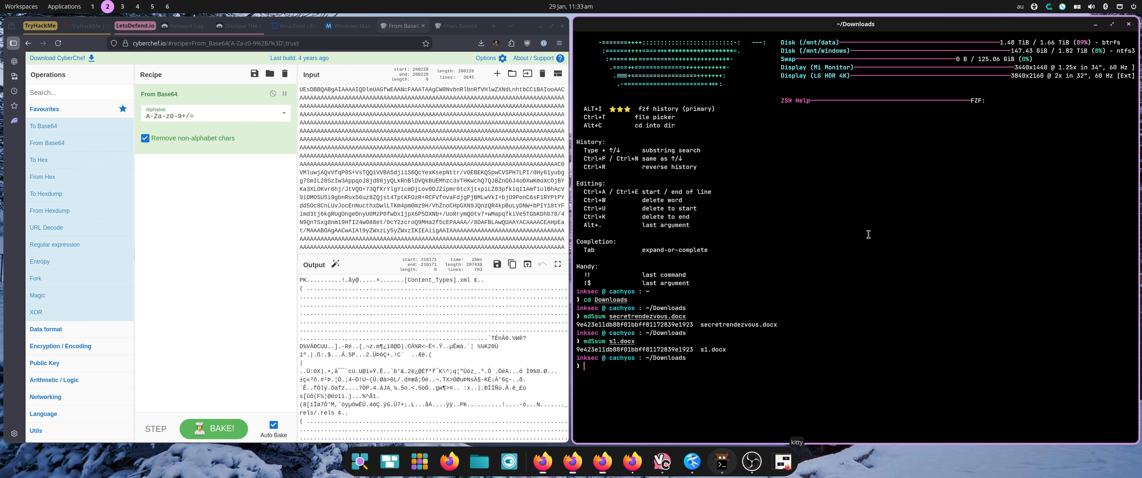
pyautogui.doubleClick(646, 349)
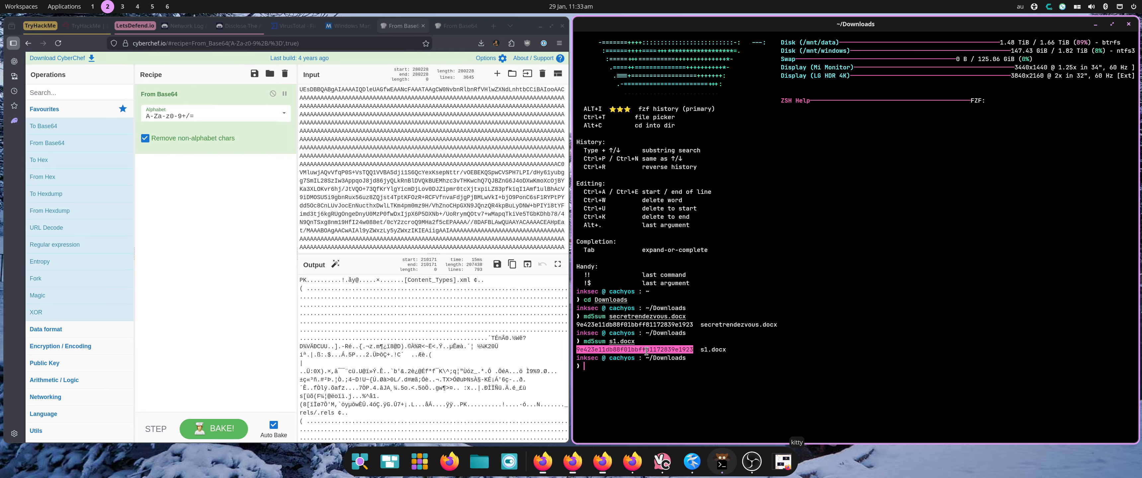
pyautogui.press('super+q')
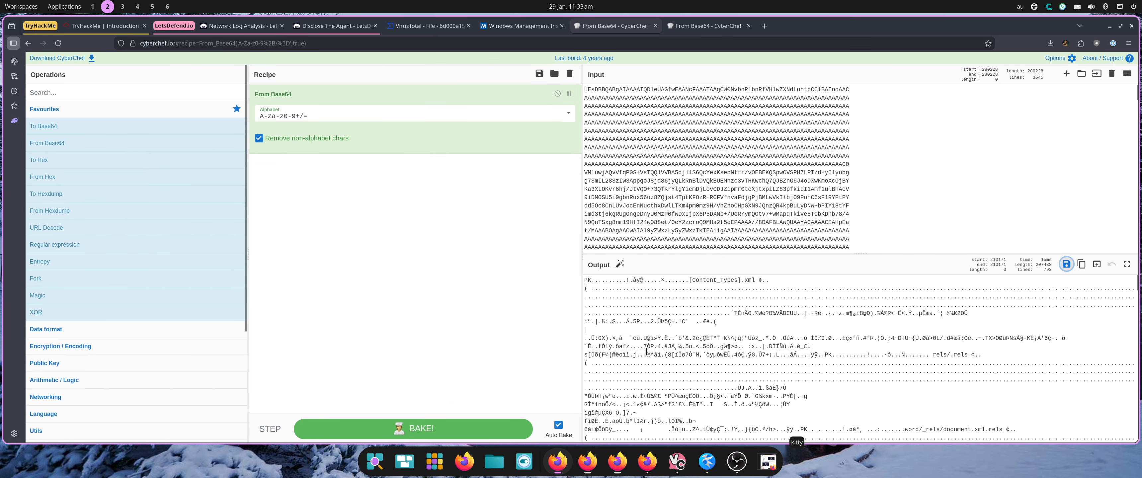
# Open s1.docx from the Downloads folder in LibreOffice Writer and close the file manager.
pyautogui.press('super+f')
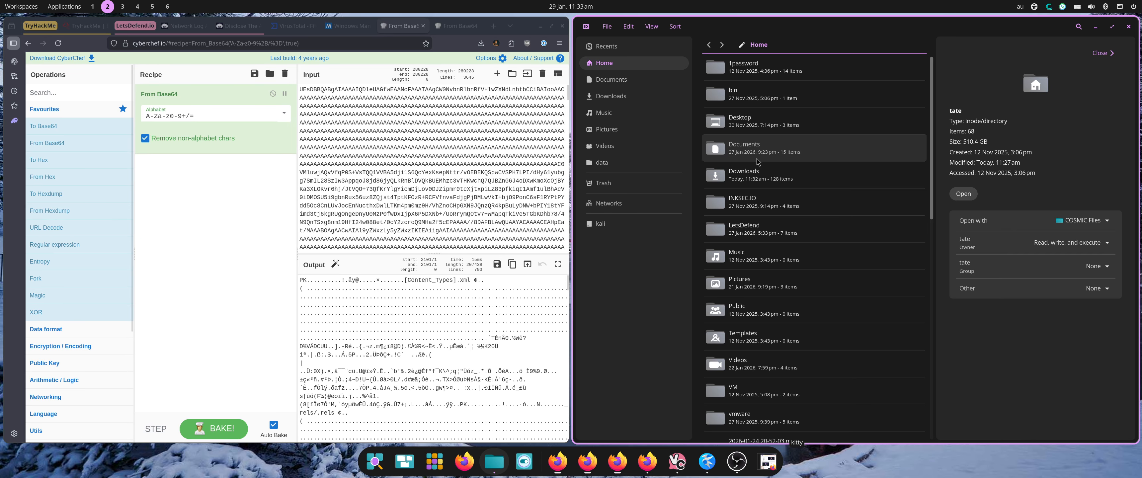
pyautogui.doubleClick(760, 174)
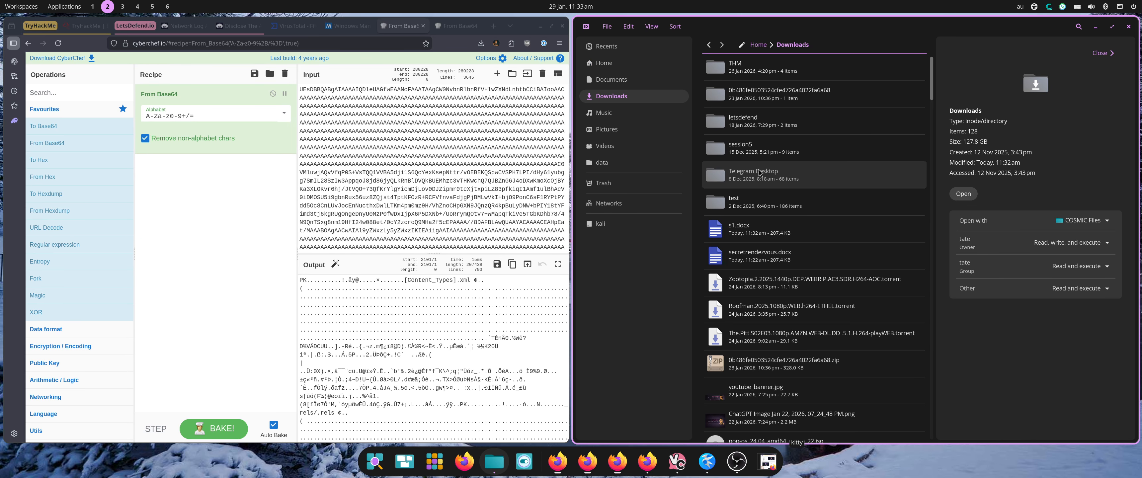
pyautogui.doubleClick(747, 240)
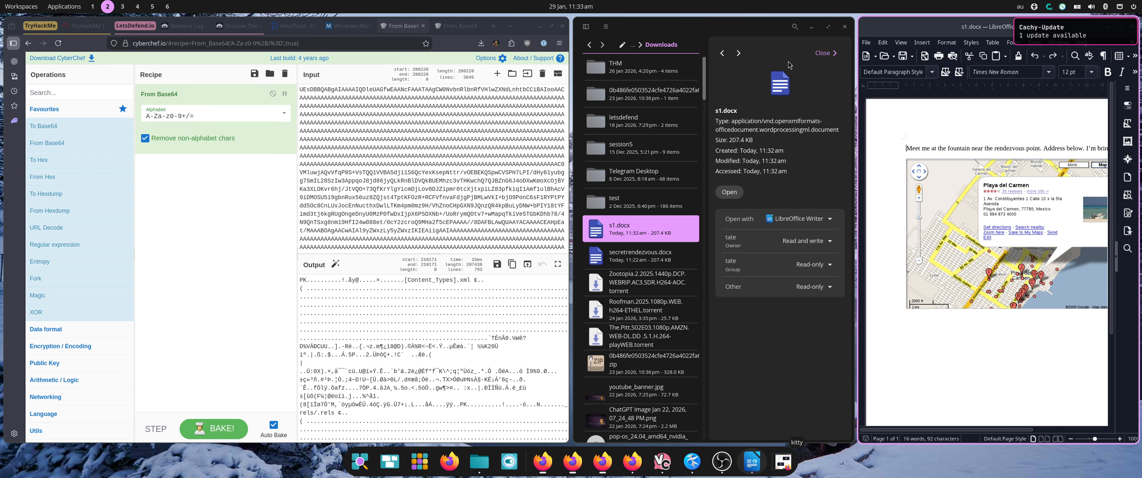
pyautogui.click(751, 32)
pyautogui.click(845, 27)
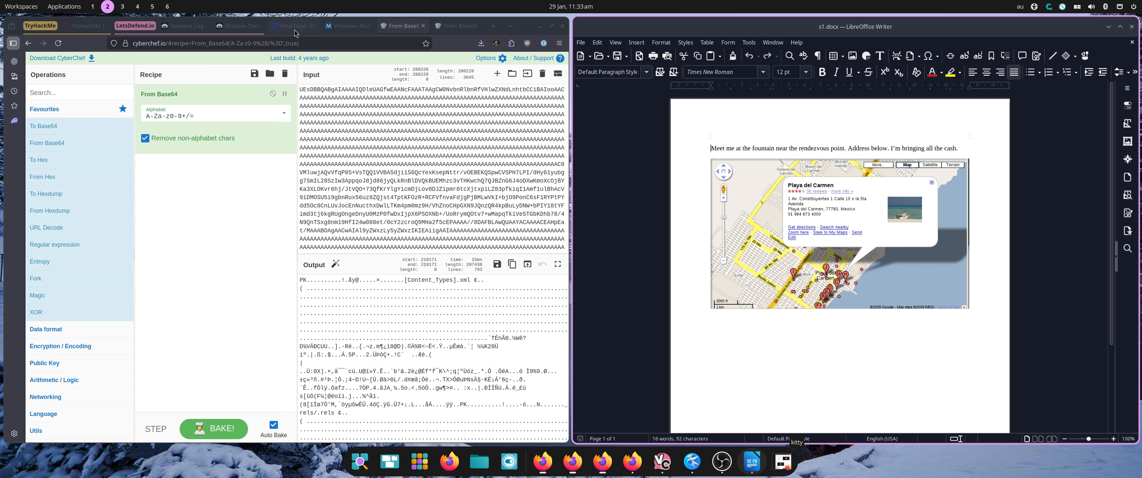
# Review the TCP stream and the answered challenge questions on the LetsDefend page.
pyautogui.click(237, 25)
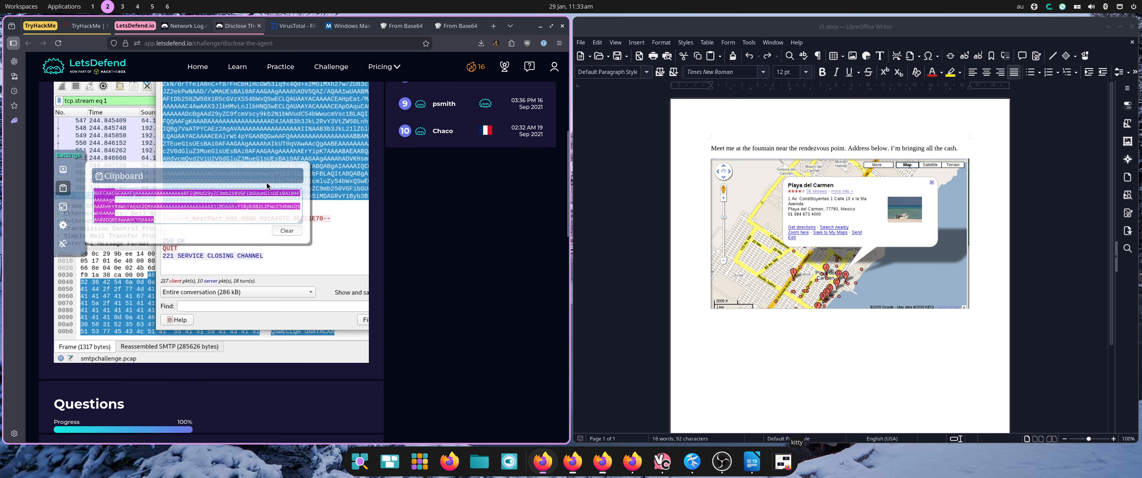
pyautogui.click(65, 188)
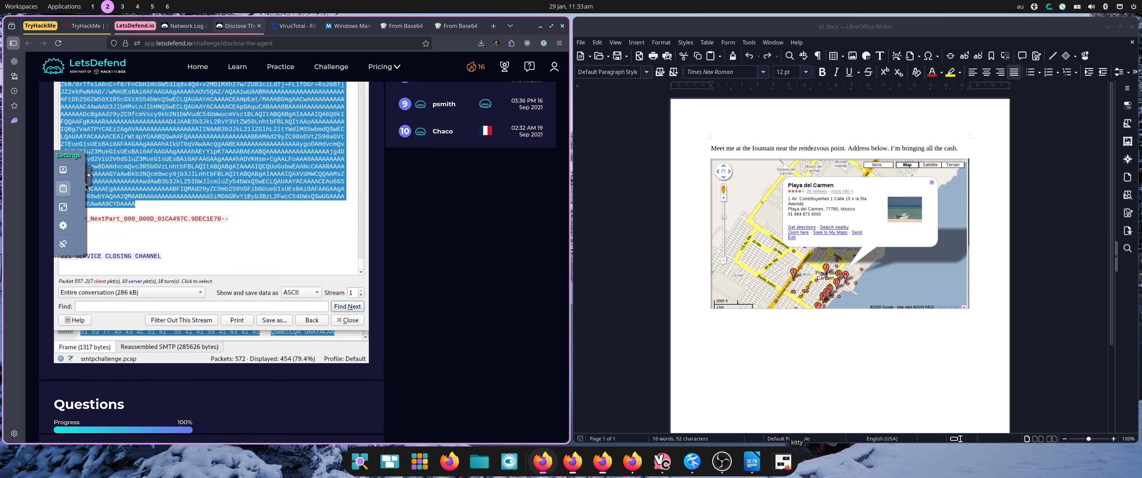
pyautogui.scroll(-5, 373, 306)
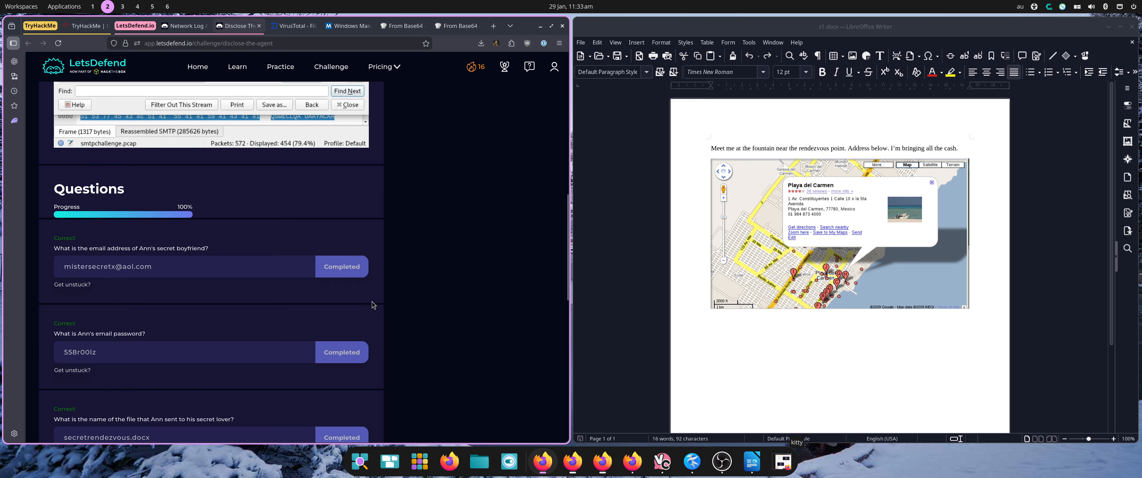
pyautogui.scroll(-1, 319, 310)
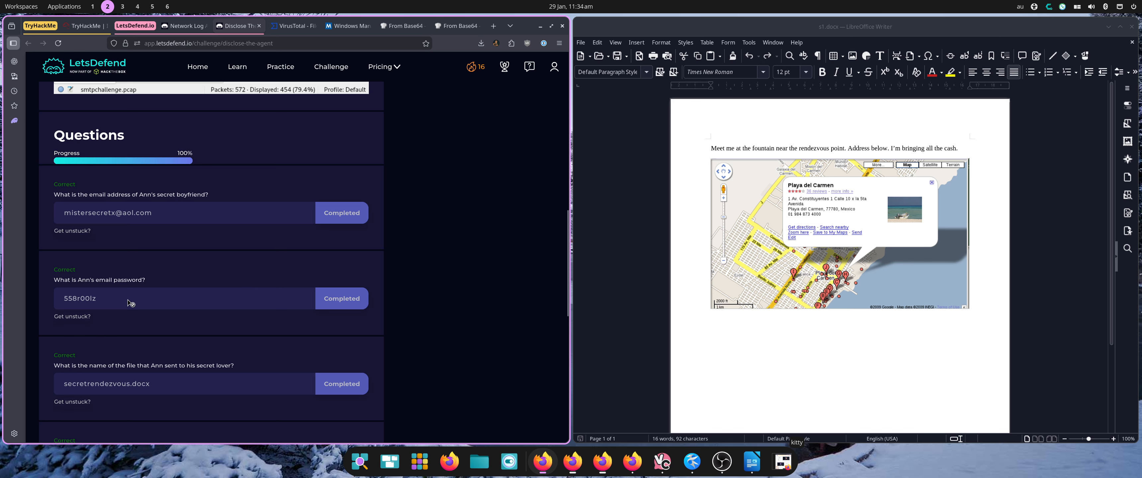
pyautogui.scroll(-3, 128, 298)
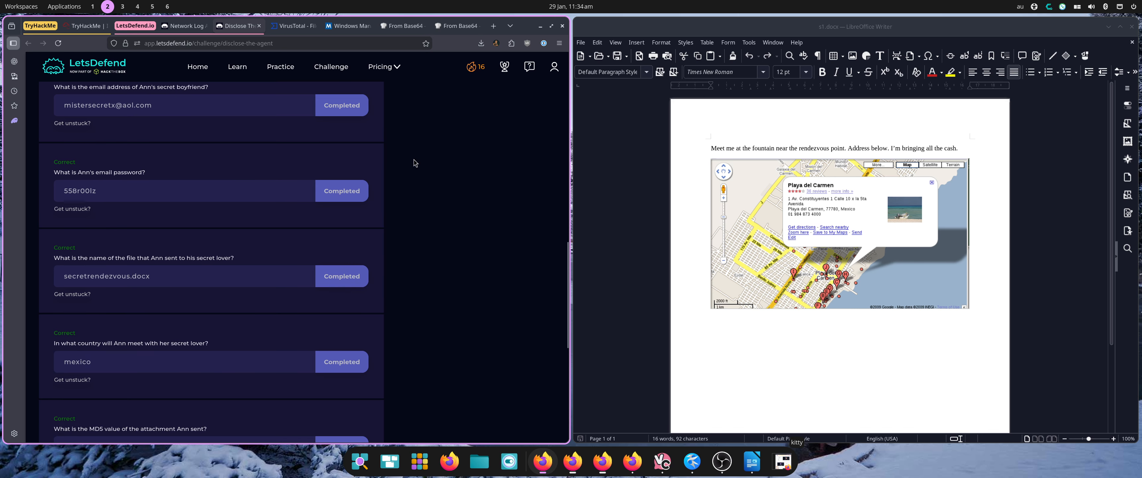
pyautogui.scroll(10, 415, 163)
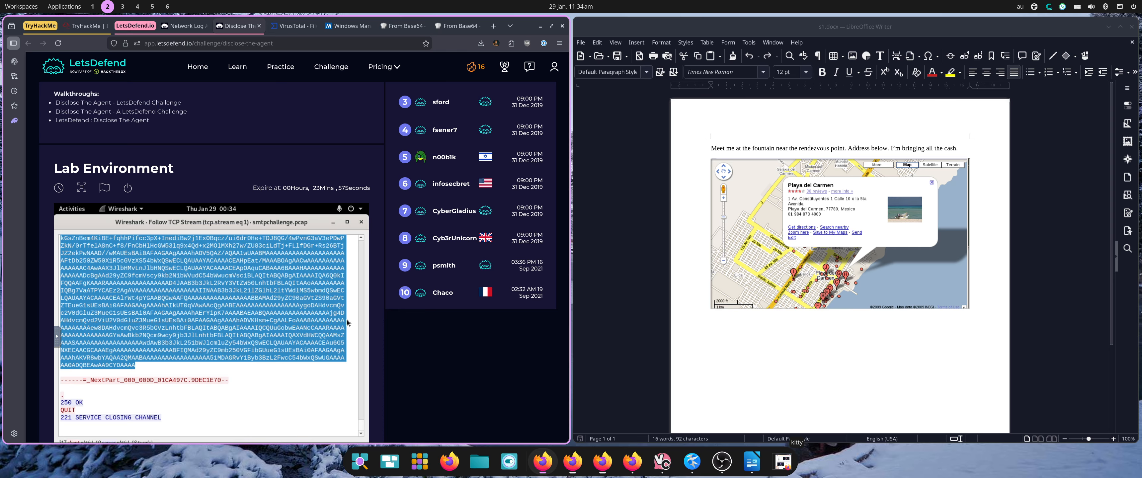
pyautogui.scroll(15, 360, 248)
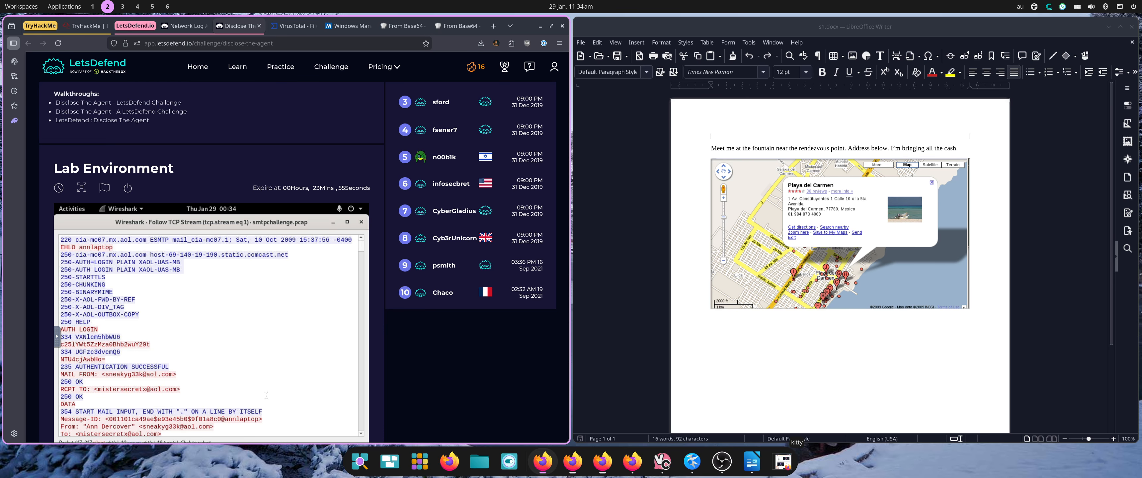
pyautogui.scroll(-15, 266, 394)
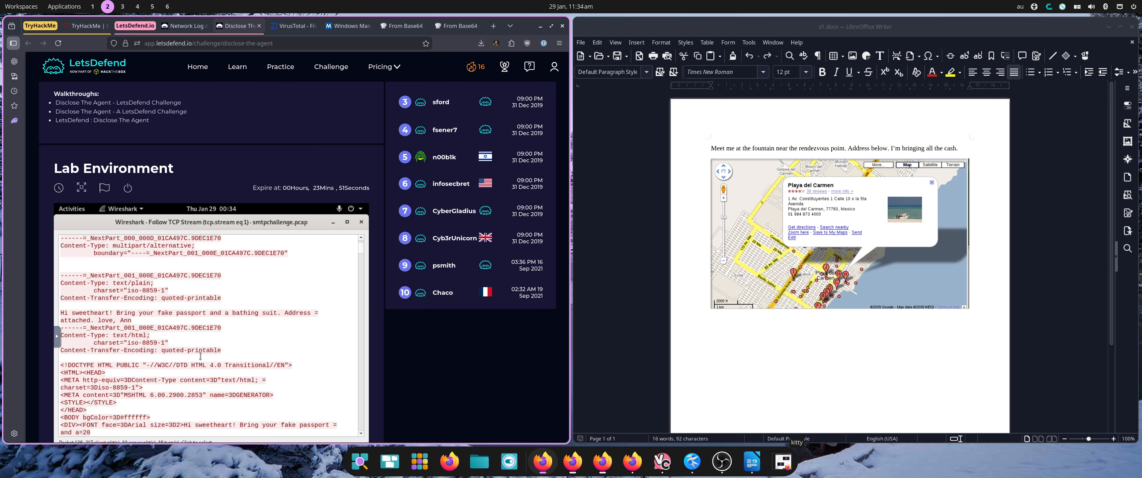
pyautogui.scroll(-3, 201, 356)
pyautogui.scroll(-3, 226, 381)
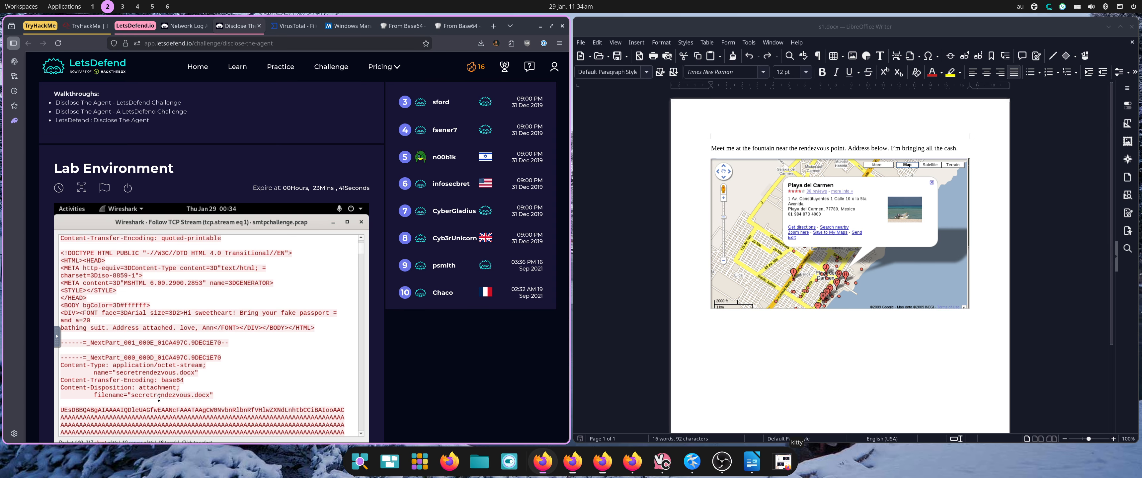
pyautogui.scroll(-10, 526, 368)
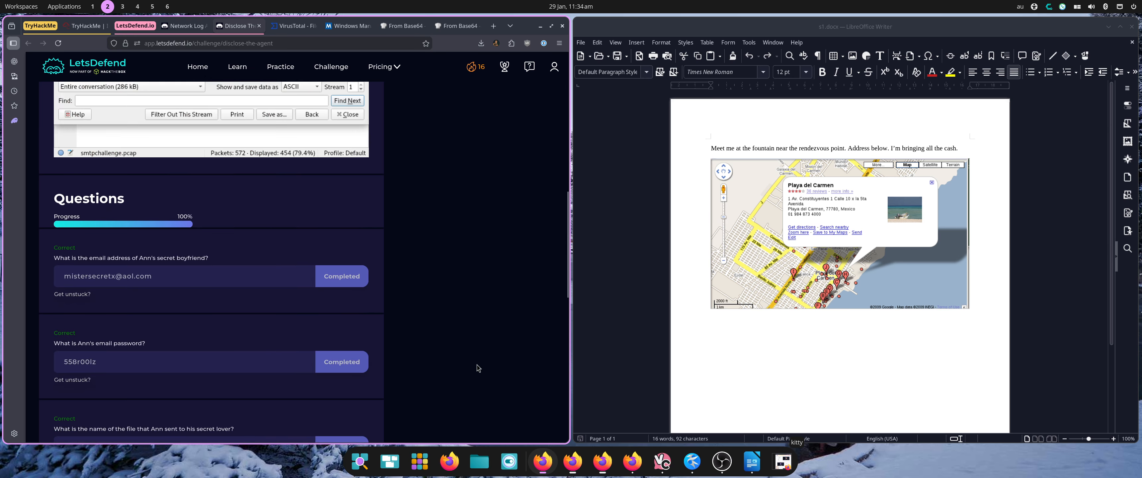
pyautogui.scroll(-4, 186, 290)
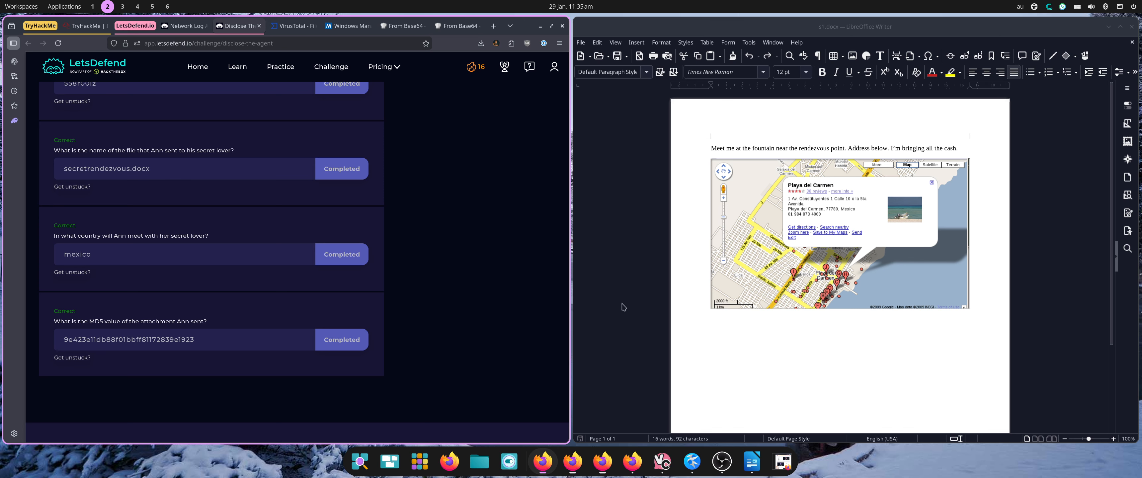
# Open a terminal, change to Downloads, run md5sum on s1.docx, and close the terminal.
pyautogui.press('super+t')
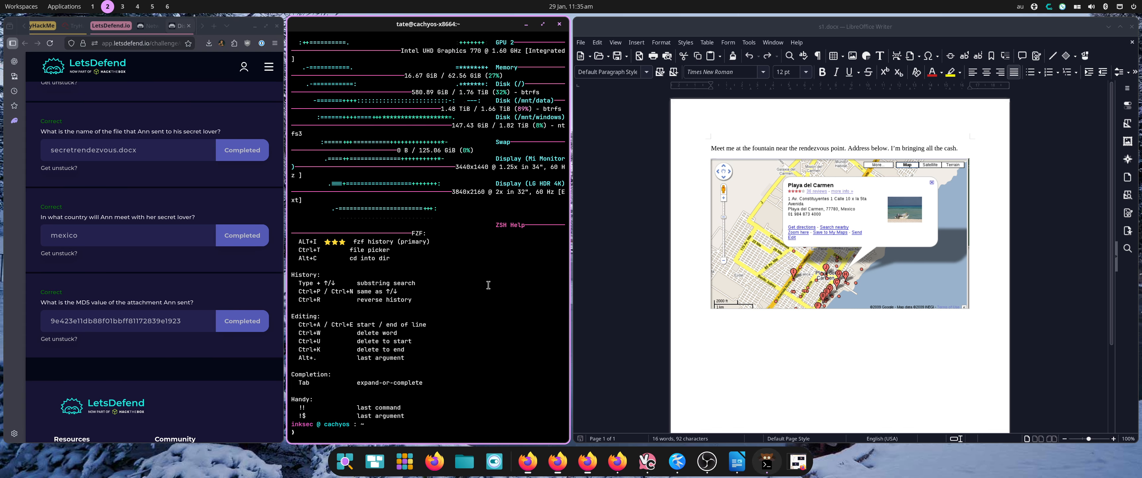
pyautogui.write('cd Downloads')
pyautogui.press('Return')
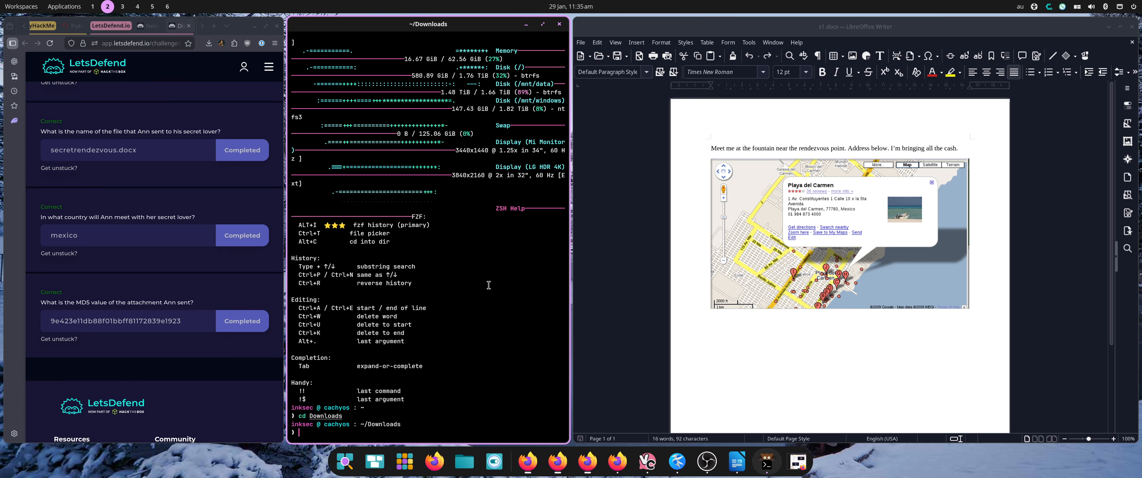
pyautogui.write('md5sum s')
pyautogui.press('Tab')
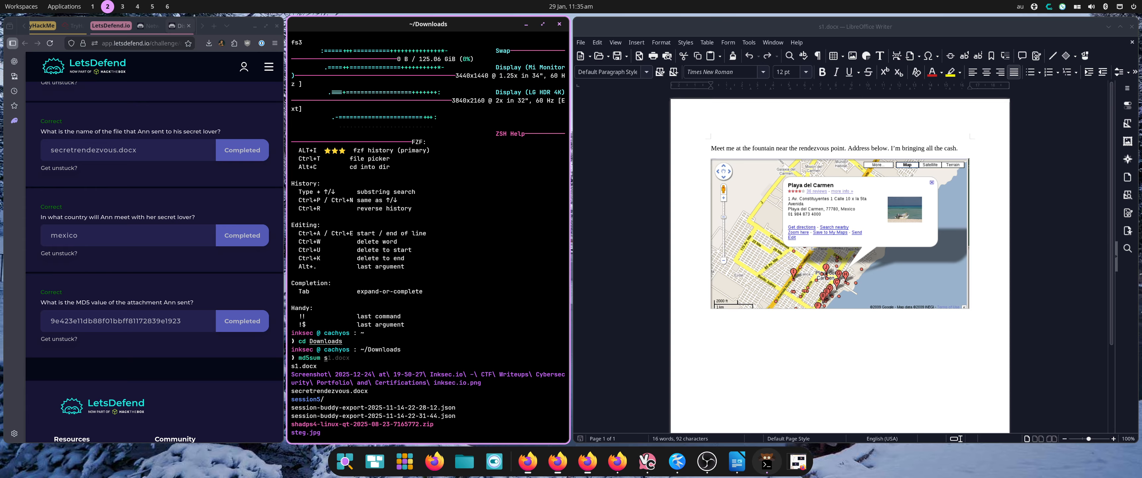
pyautogui.write('1')
pyautogui.press('Tab')
pyautogui.press('Return')
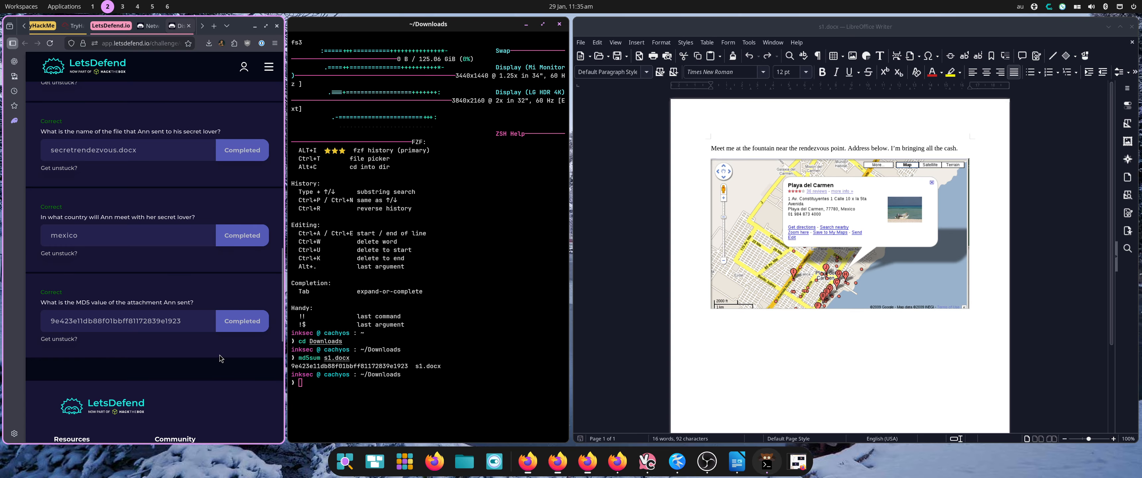
pyautogui.press('super+q')
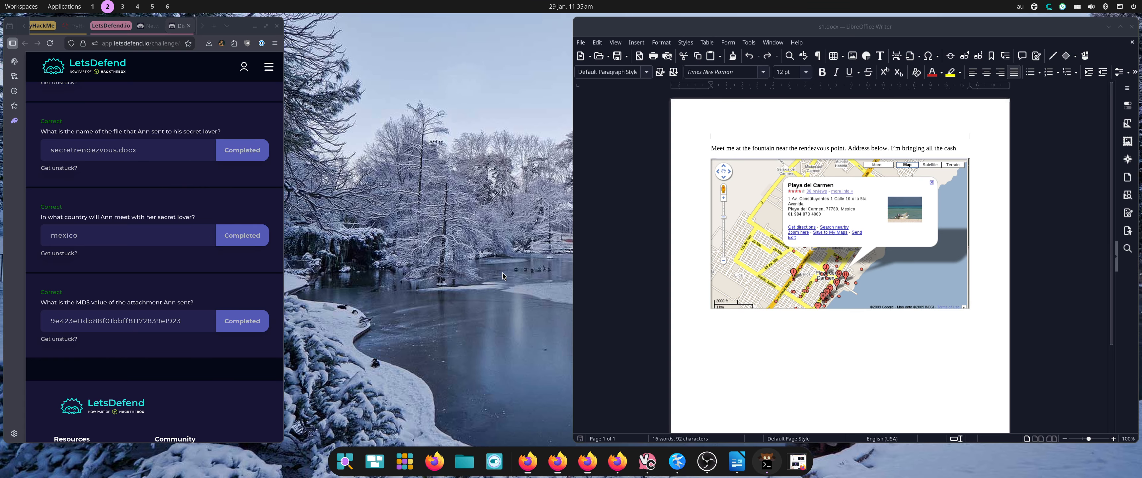
# Close the s1.docx document and return to the Network Log Analysis lesson page.
pyautogui.press('super+q')
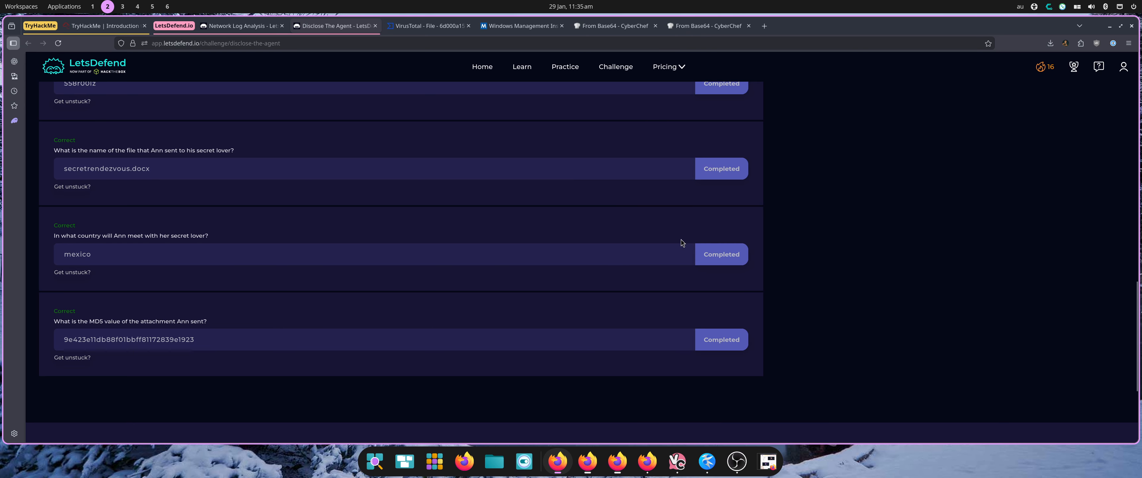
pyautogui.scroll(-3, 776, 214)
pyautogui.scroll(10, 777, 214)
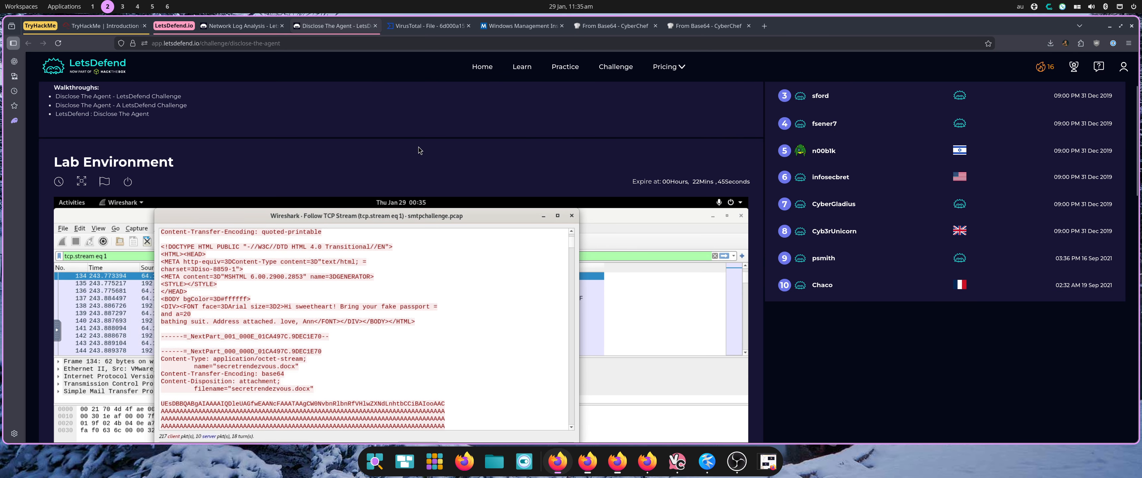
pyautogui.scroll(-5, 419, 150)
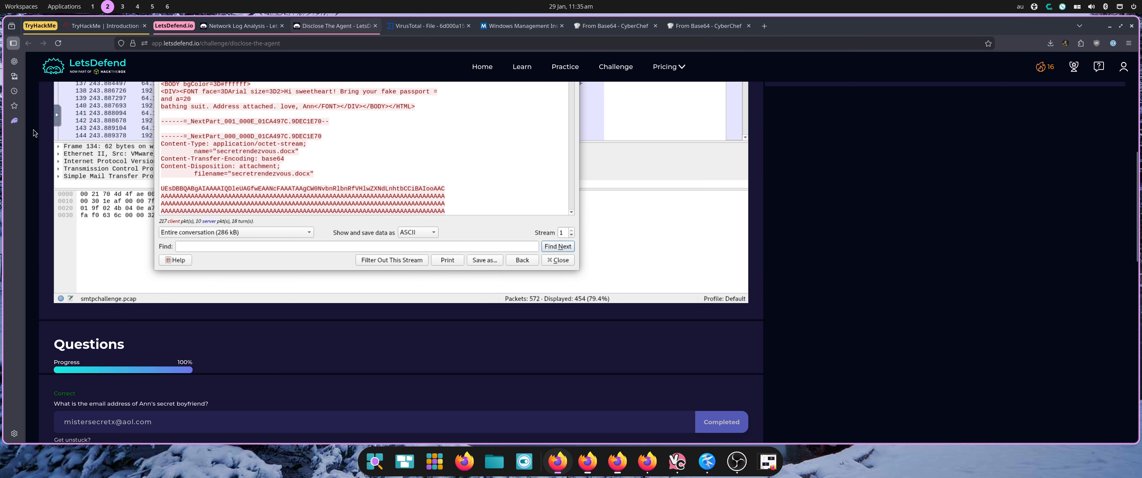
pyautogui.click(242, 26)
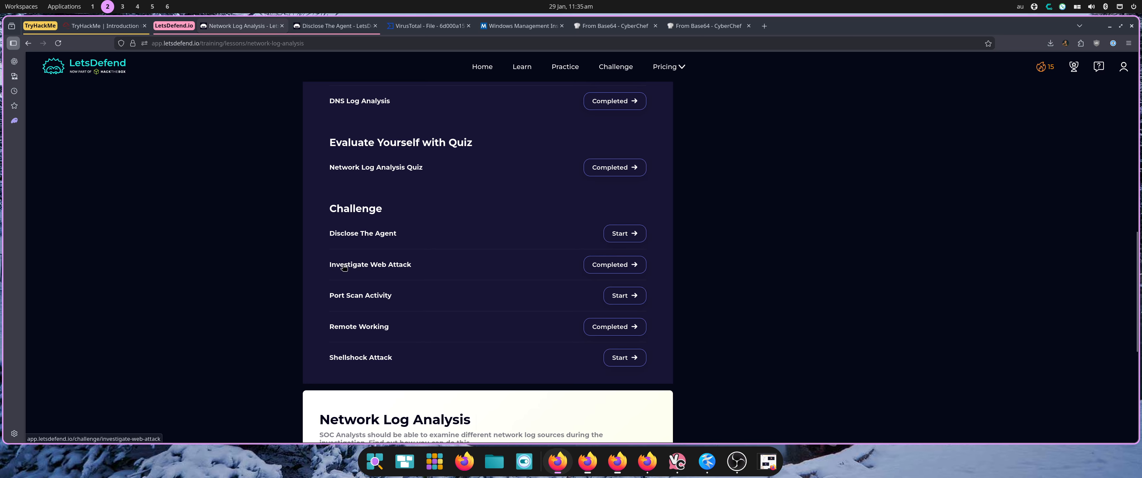